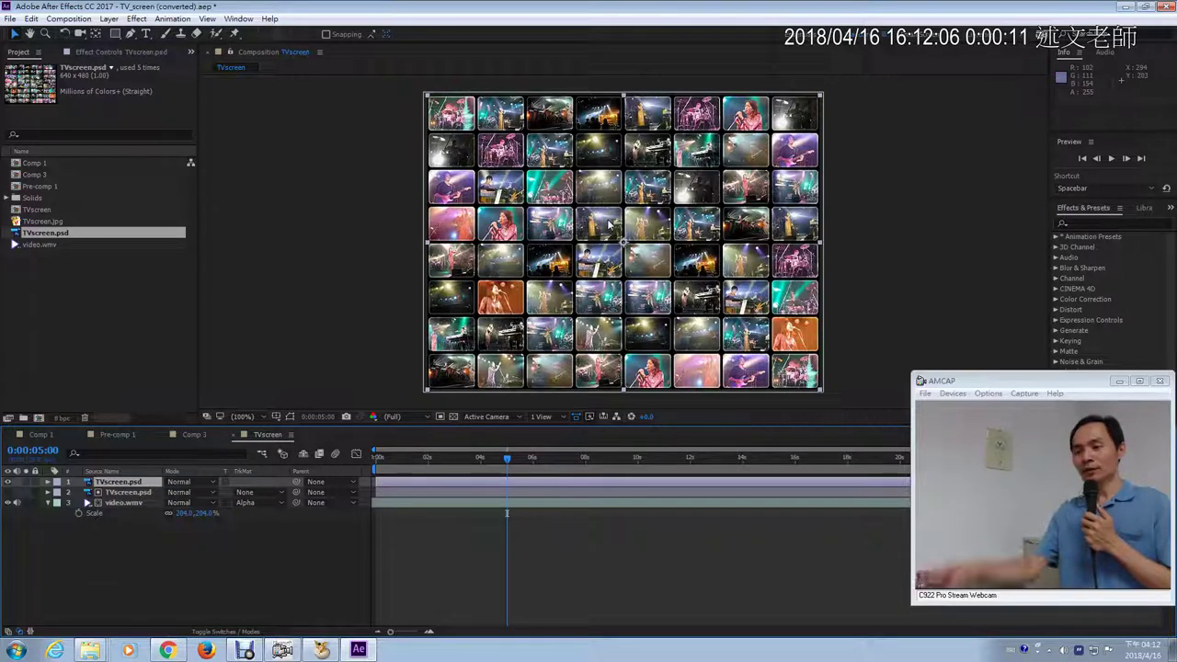
Step: Preview the composition without the top TVscreen.psd layer and switch to Chrome to read the Block Dissolve notes
left_click(8, 482)
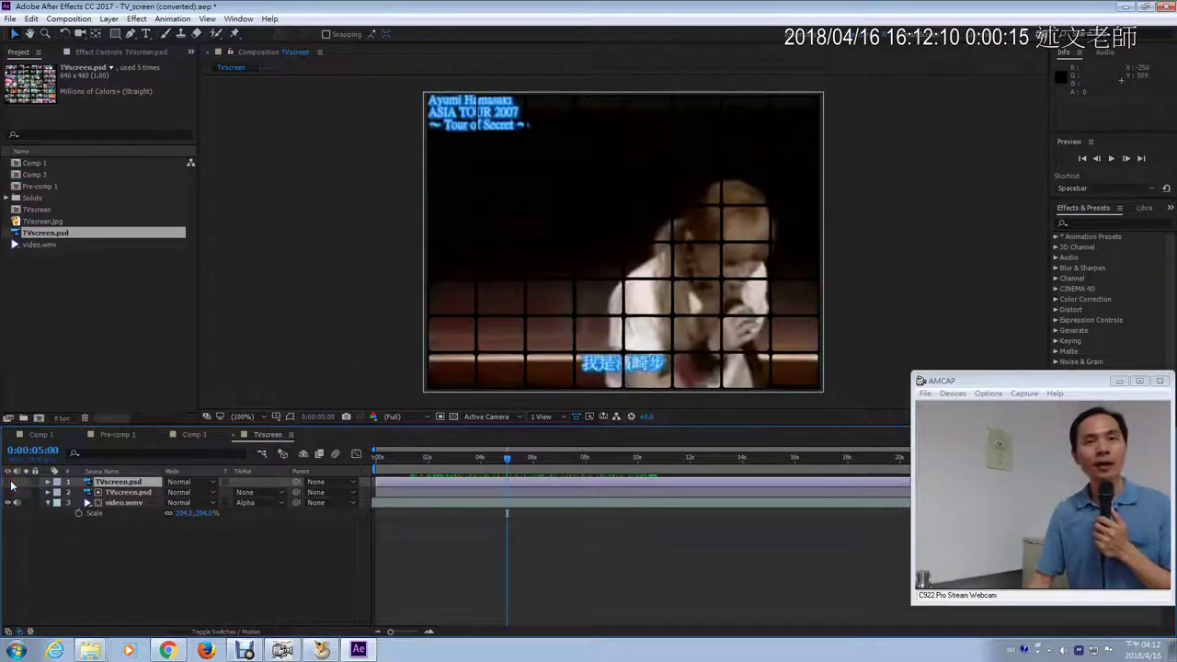
left_click(8, 482)
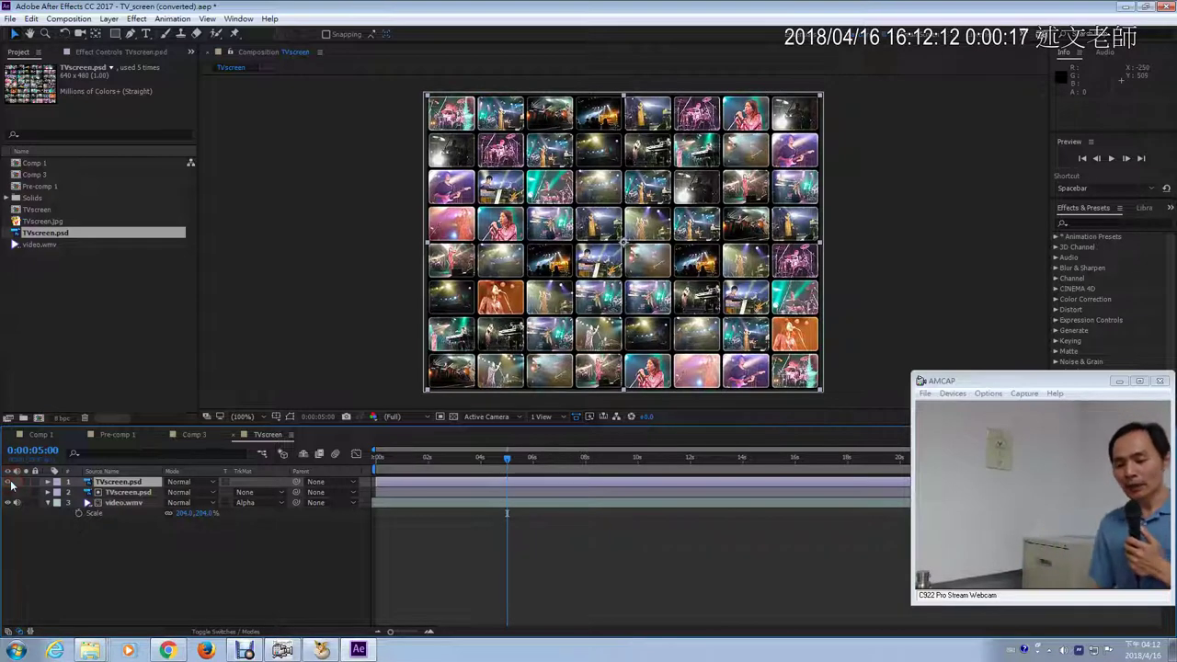
left_click(168, 646)
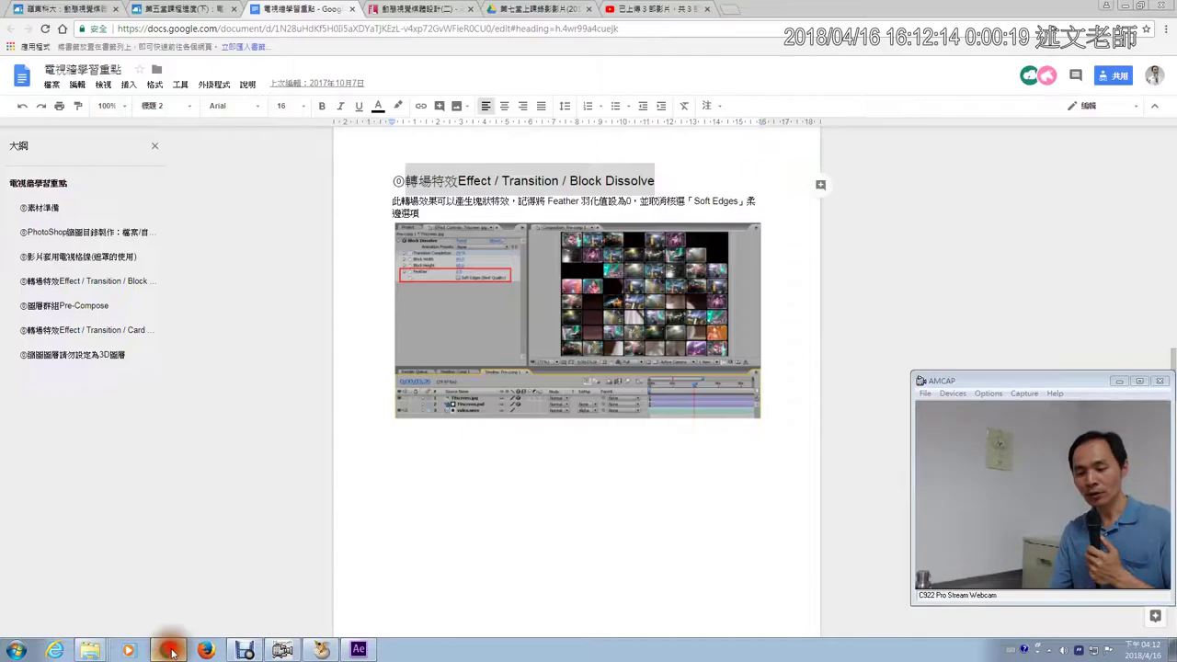
left_click(706, 203)
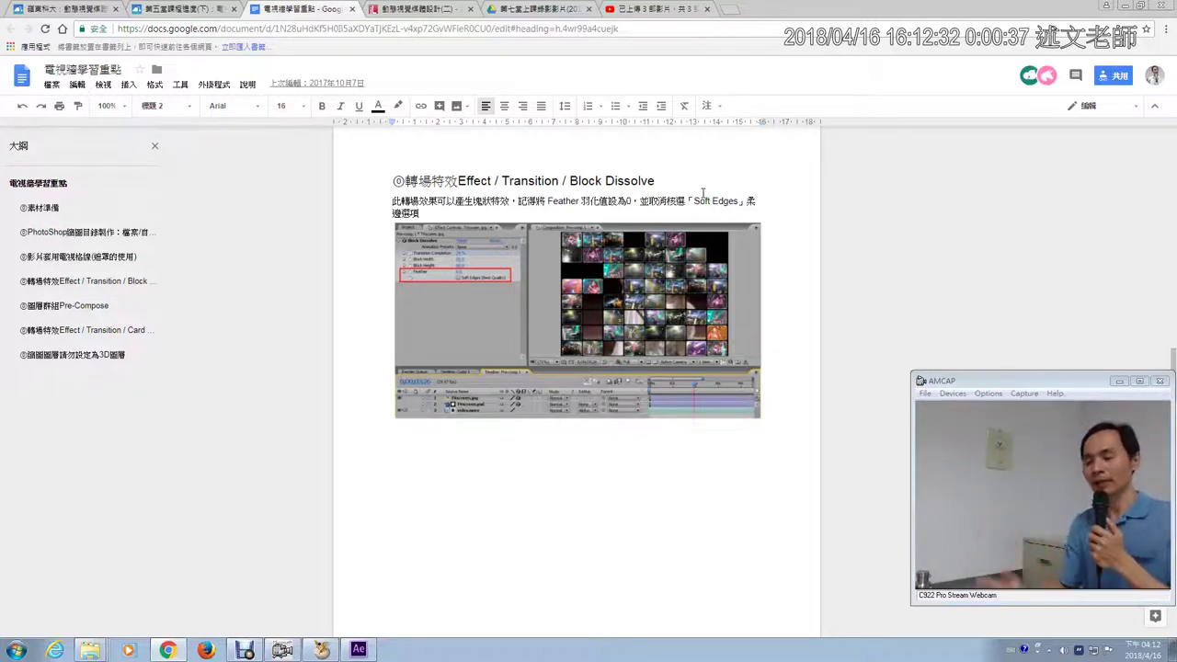
left_click(359, 651)
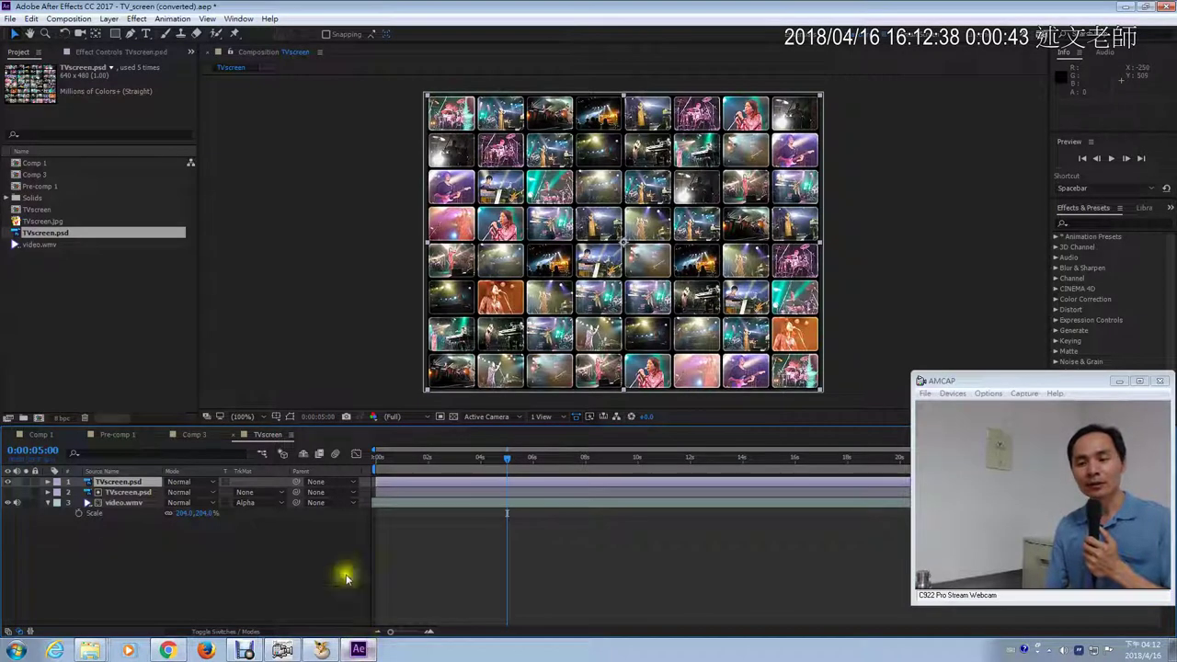
Step: Examine the Transition effects available for the top TVscreen.psd layer, especially Block Dissolve and Card Wipe
left_click(119, 484)
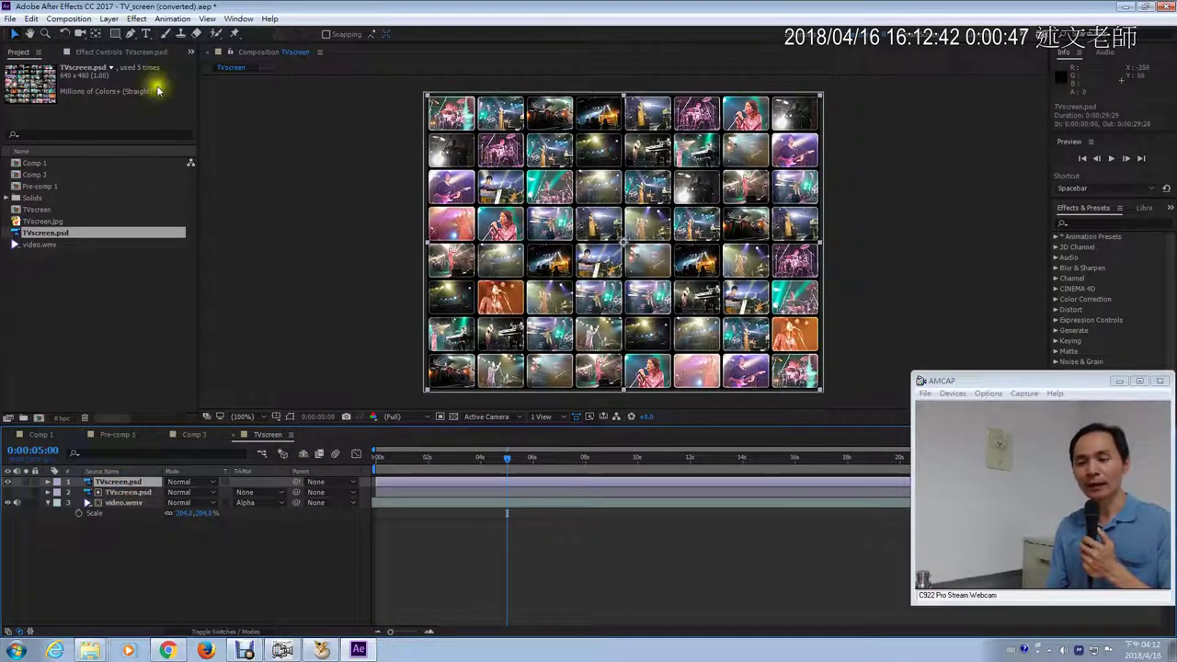
left_click(136, 18)
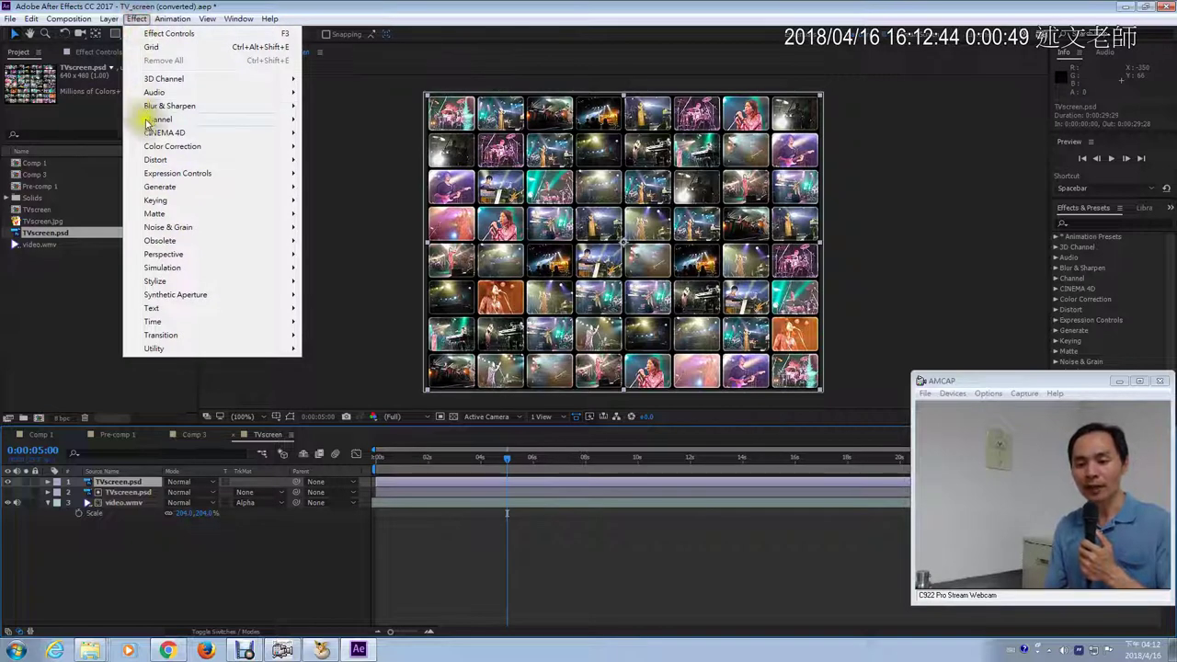
mouse_move(170, 336)
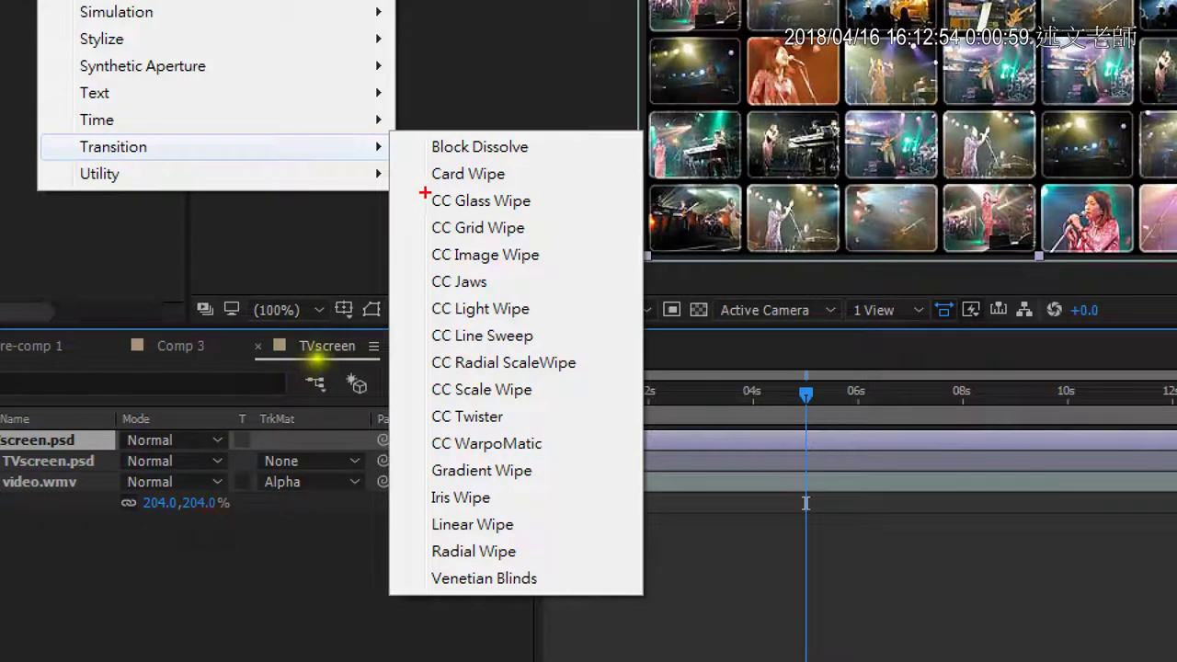
left_click_drag(424, 195, 414, 506)
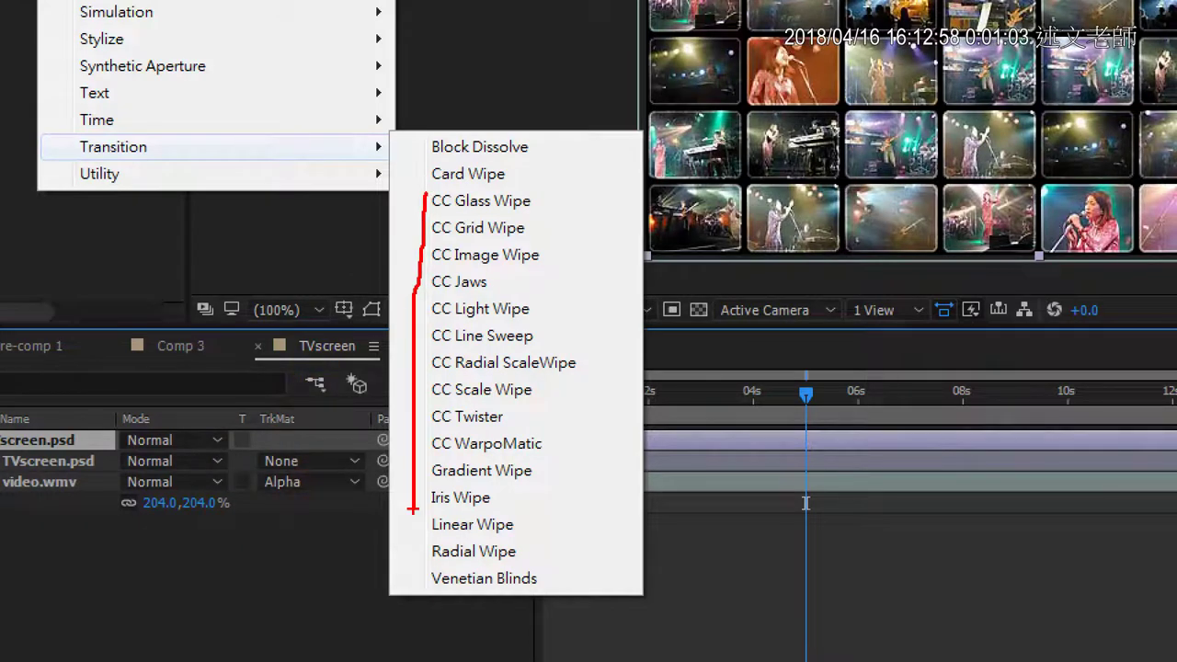
key("e")
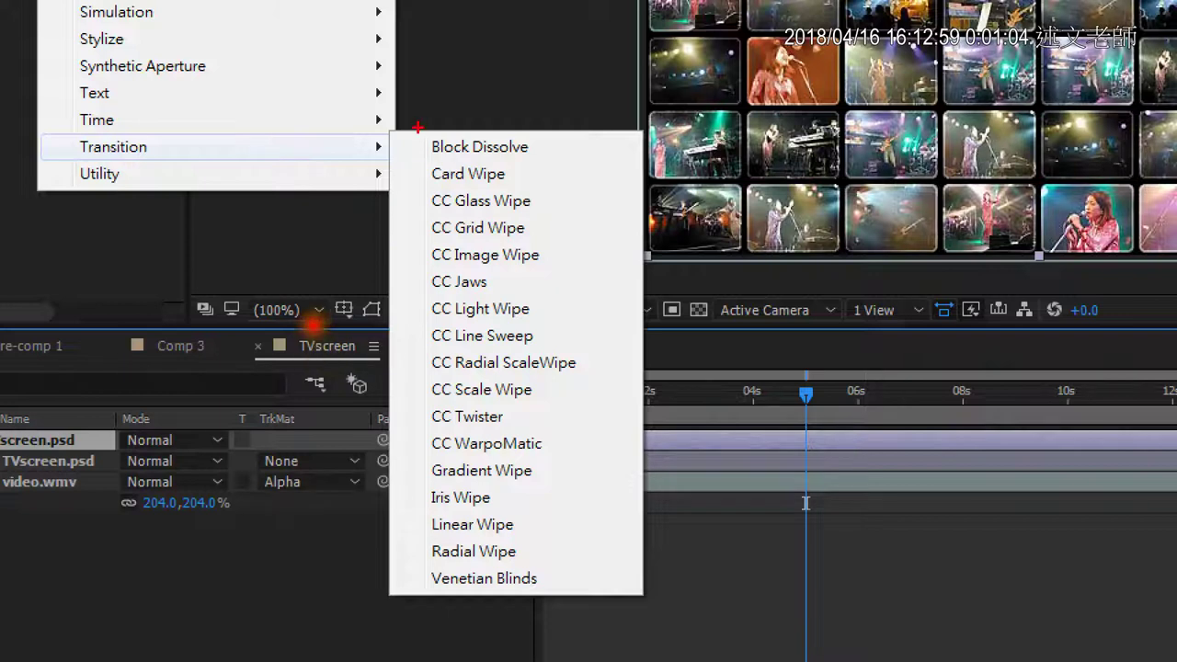
left_click_drag(417, 129, 578, 190)
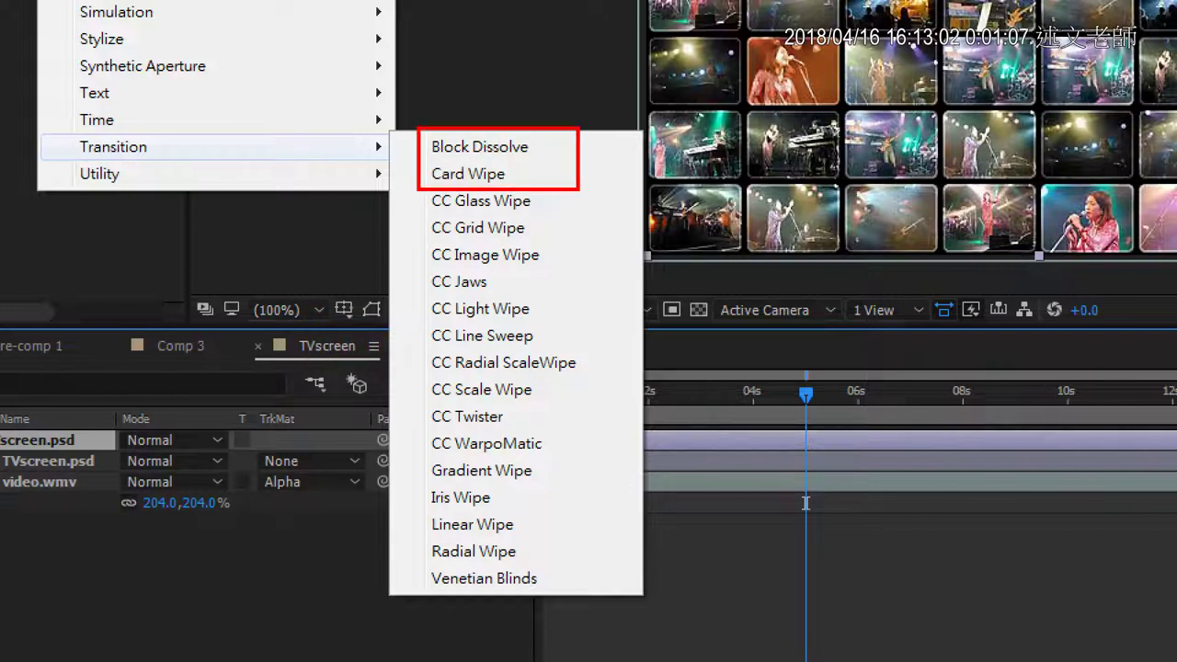
left_click_drag(605, 138, 640, 101)
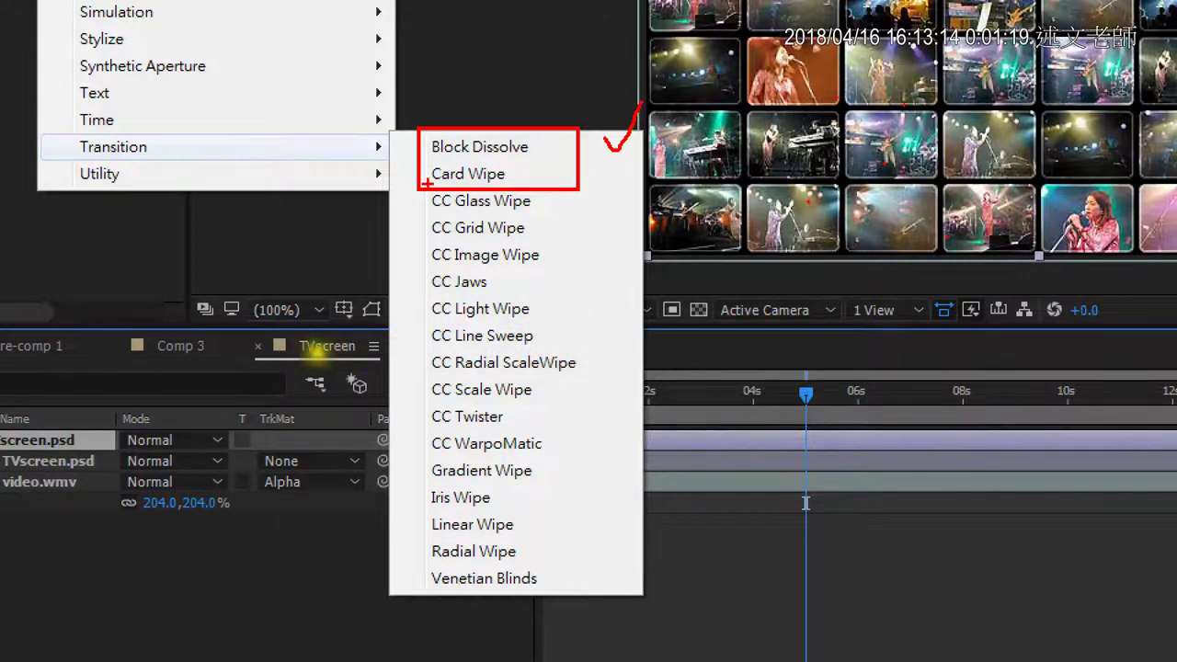
left_click_drag(432, 193, 505, 193)
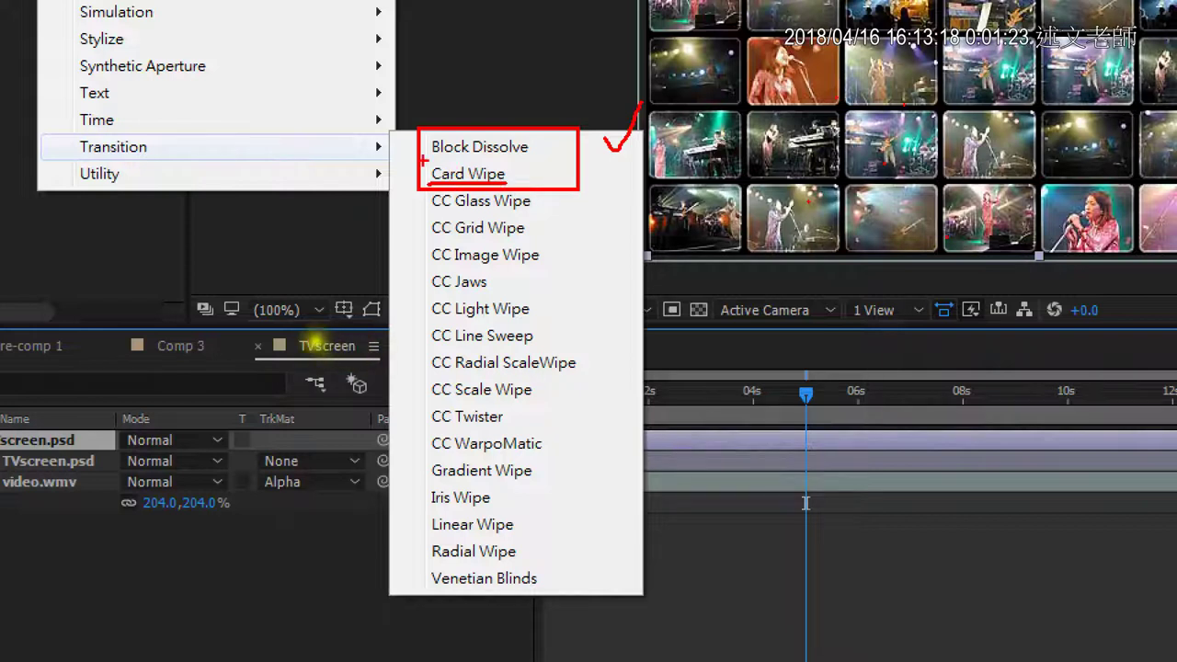
left_click_drag(429, 156, 537, 155)
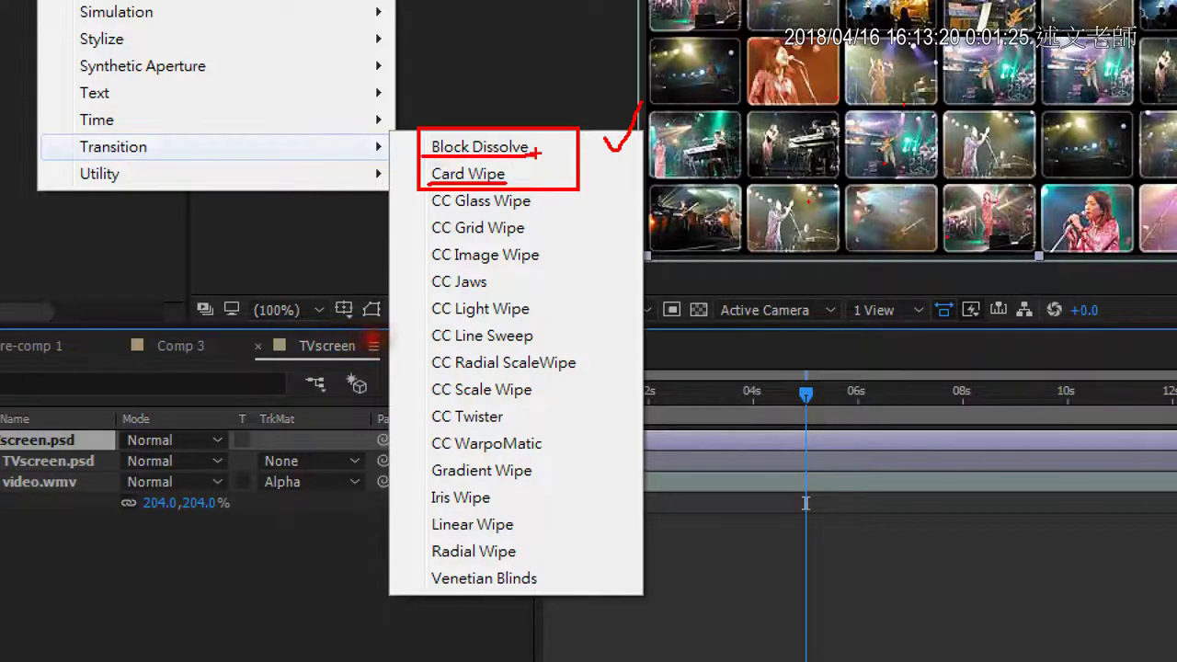
key("Escape")
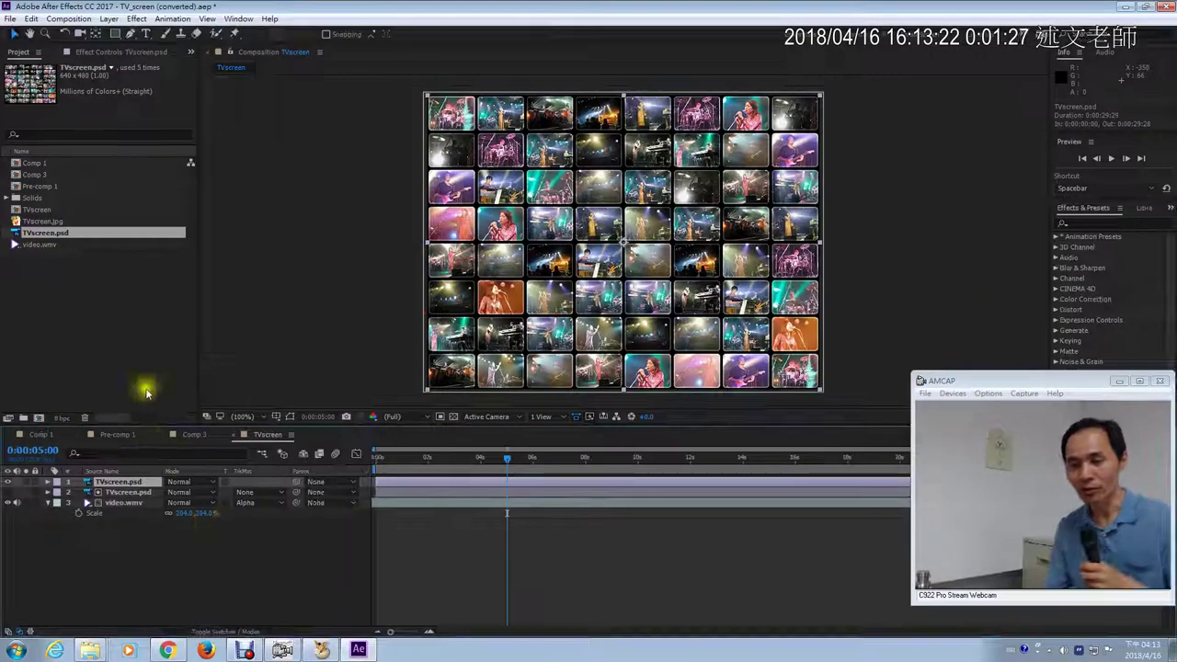
Step: Apply Block Dissolve to the top TVscreen.psd layer and, at 0:00:06:17, set its Transition Completion to 46%
left_click(135, 19)
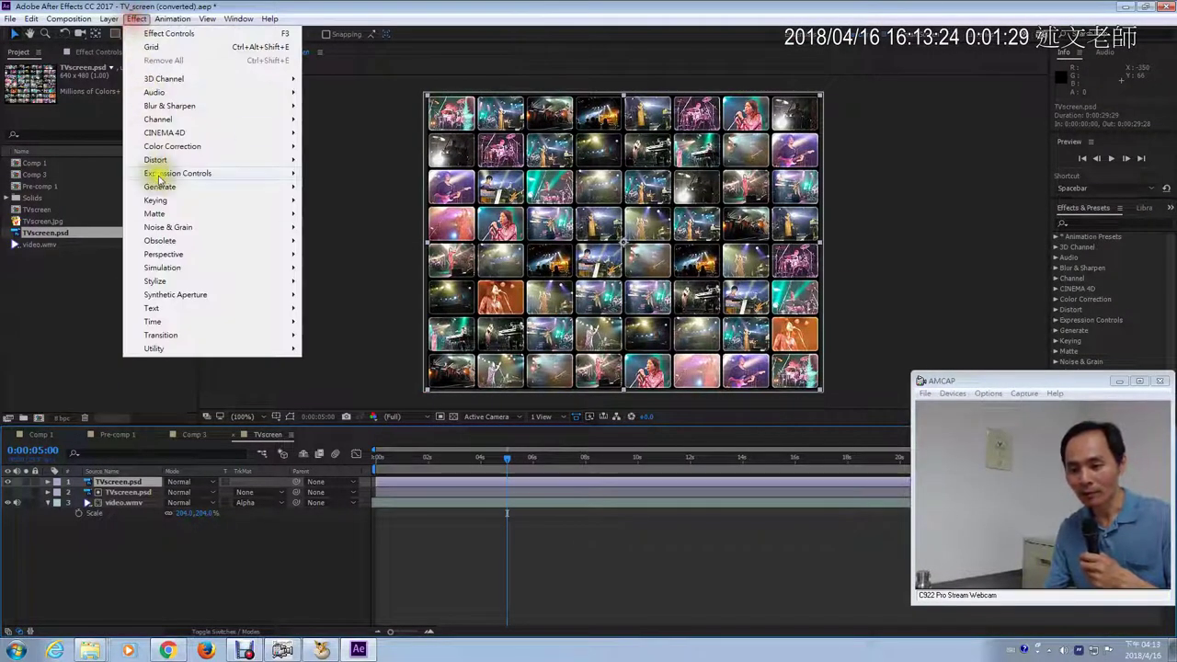
mouse_move(196, 334)
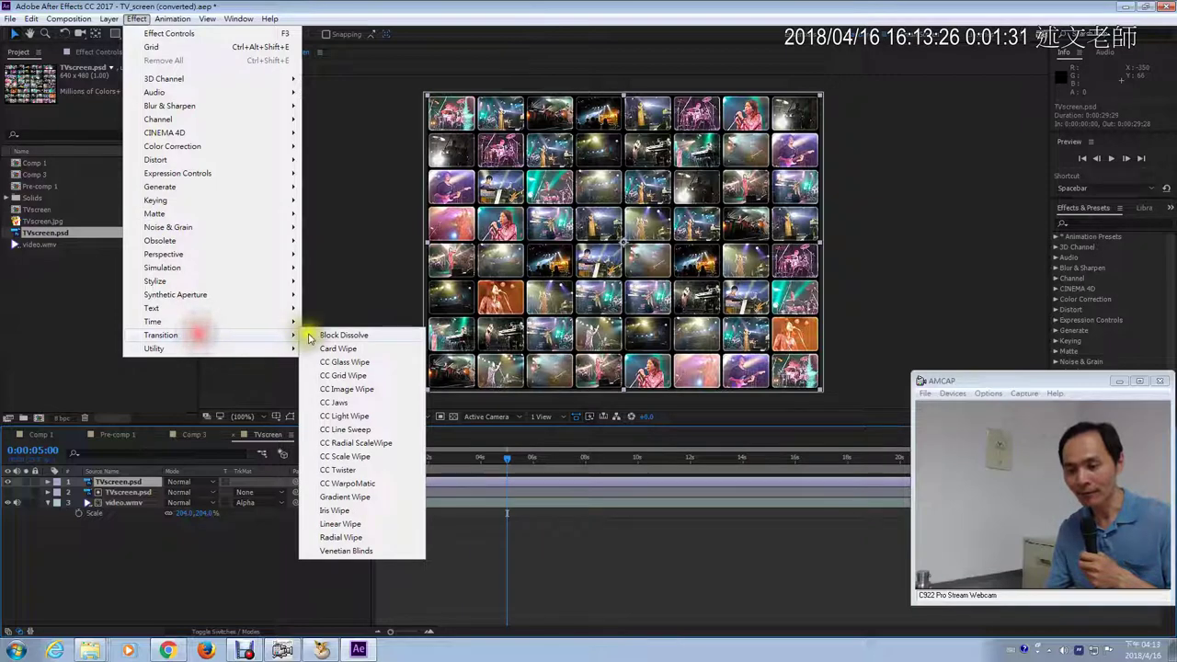
left_click(308, 335)
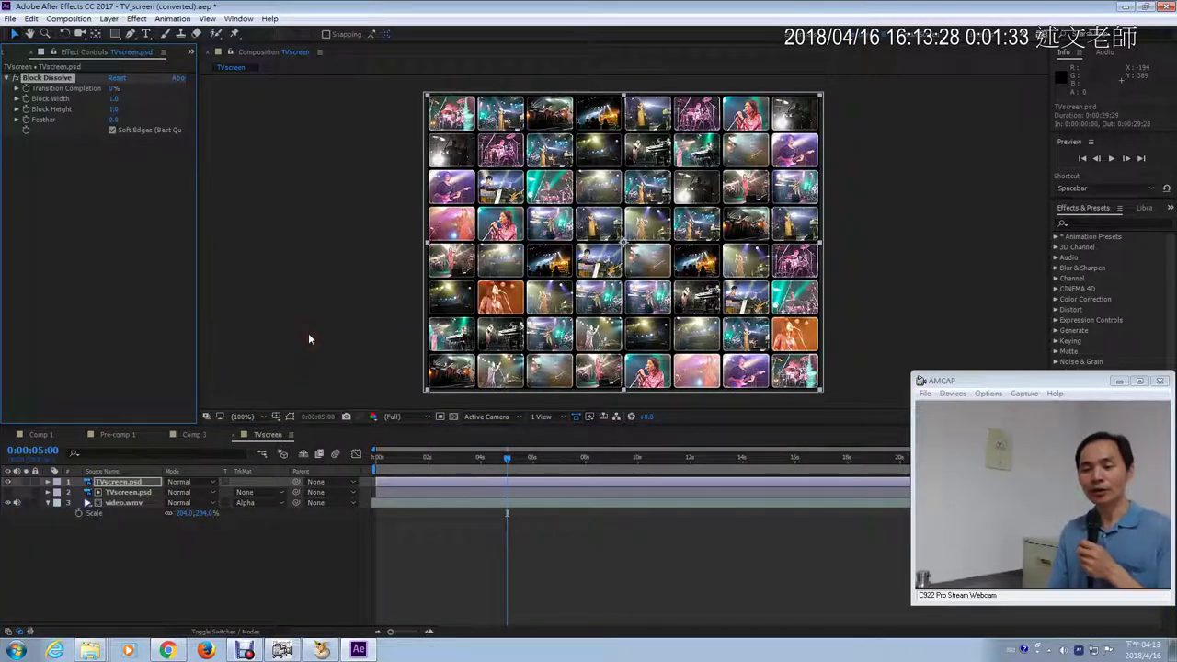
left_click_drag(500, 466, 548, 466)
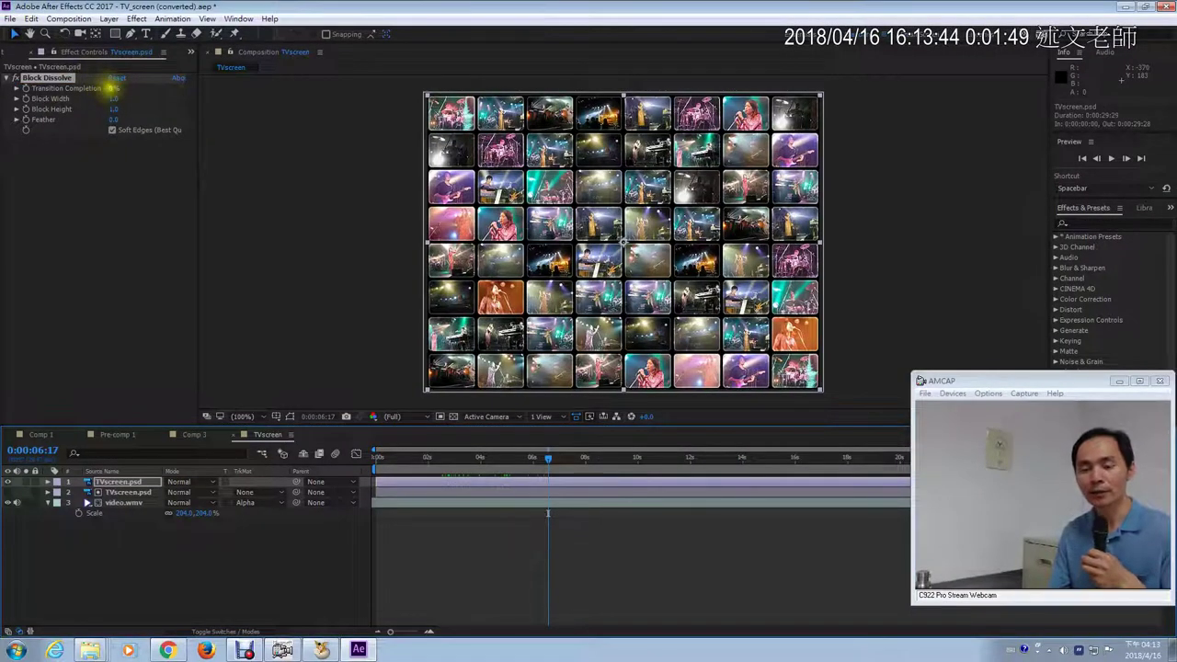
mouse_move(110, 87)
left_mouse_down()
mouse_move(191, 73)
mouse_move(153, 87)
mouse_move(216, 86)
mouse_move(190, 96)
left_mouse_up()
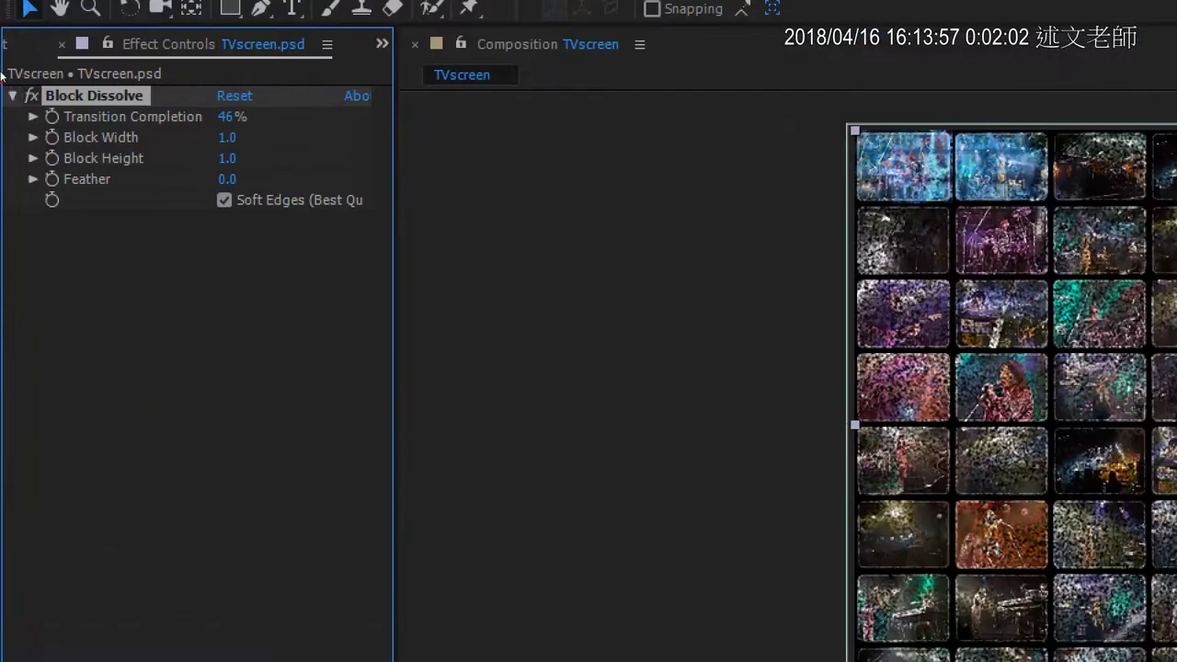
left_click(25, 97)
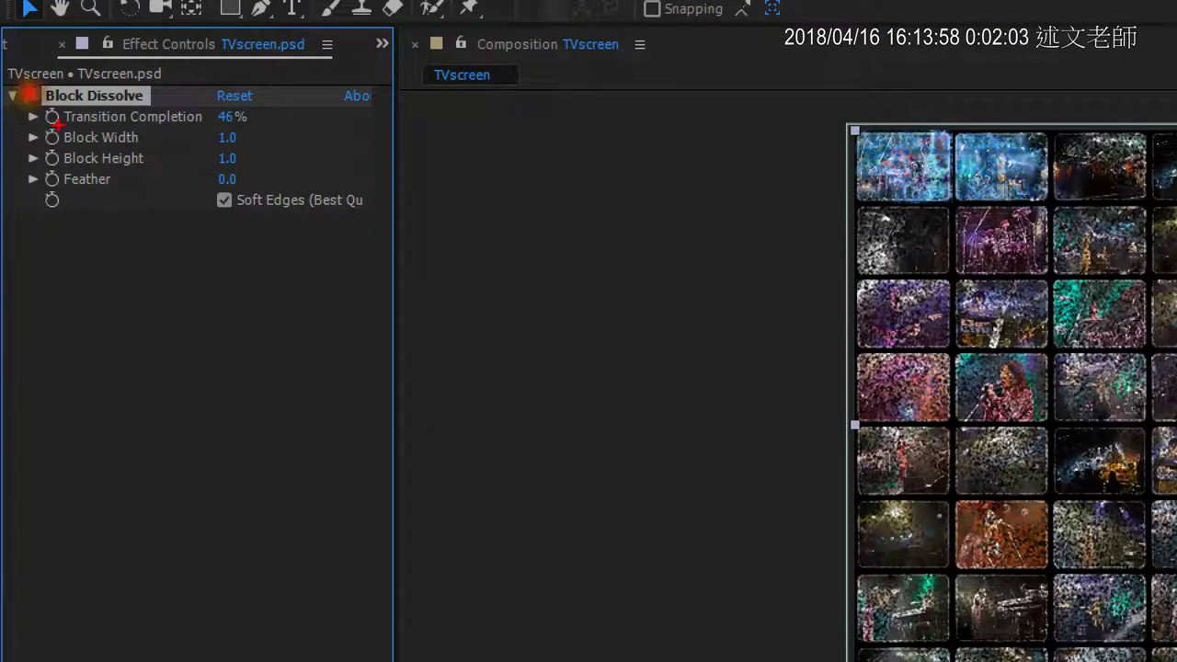
left_click_drag(58, 124, 59, 191)
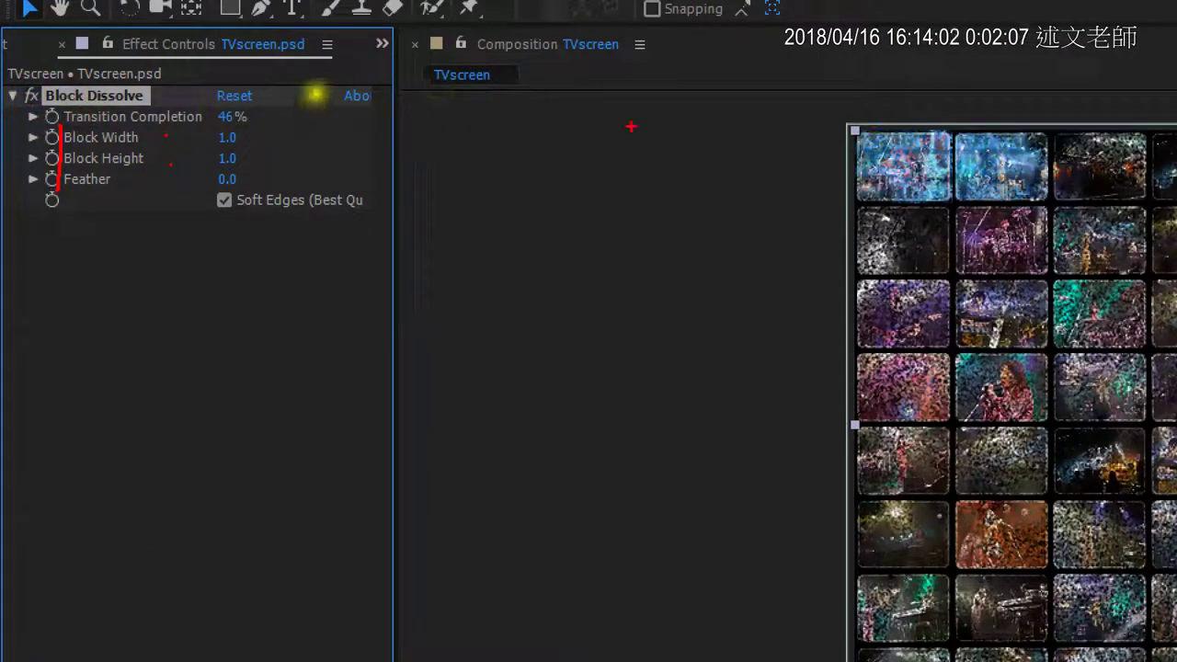
mouse_move(594, 136)
left_mouse_down()
mouse_move(580, 184)
mouse_move(570, 178)
mouse_move(638, 186)
mouse_move(629, 195)
mouse_move(685, 175)
left_mouse_up()
mouse_move(853, 114)
left_mouse_down()
mouse_move(857, 214)
mouse_move(852, 121)
mouse_move(1019, 138)
mouse_move(1007, 197)
mouse_move(831, 214)
left_mouse_up()
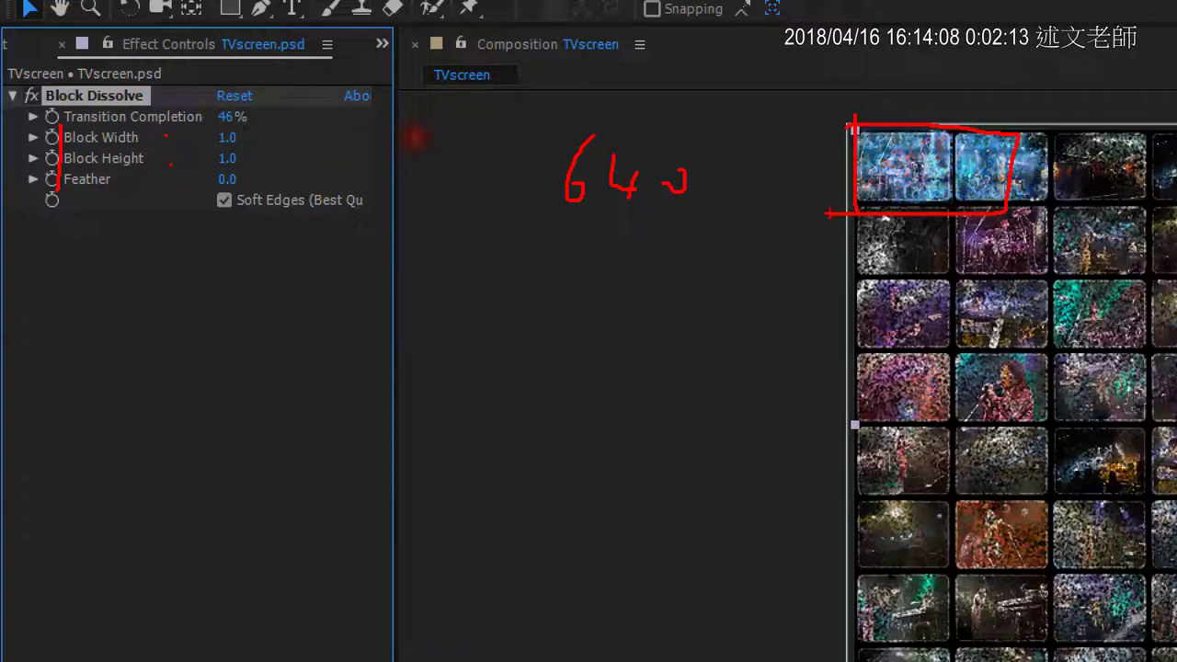
key("Escape")
Step: Set the Block Dissolve effect's Block Width to 80 and Block Height to 60
left_click(112, 98)
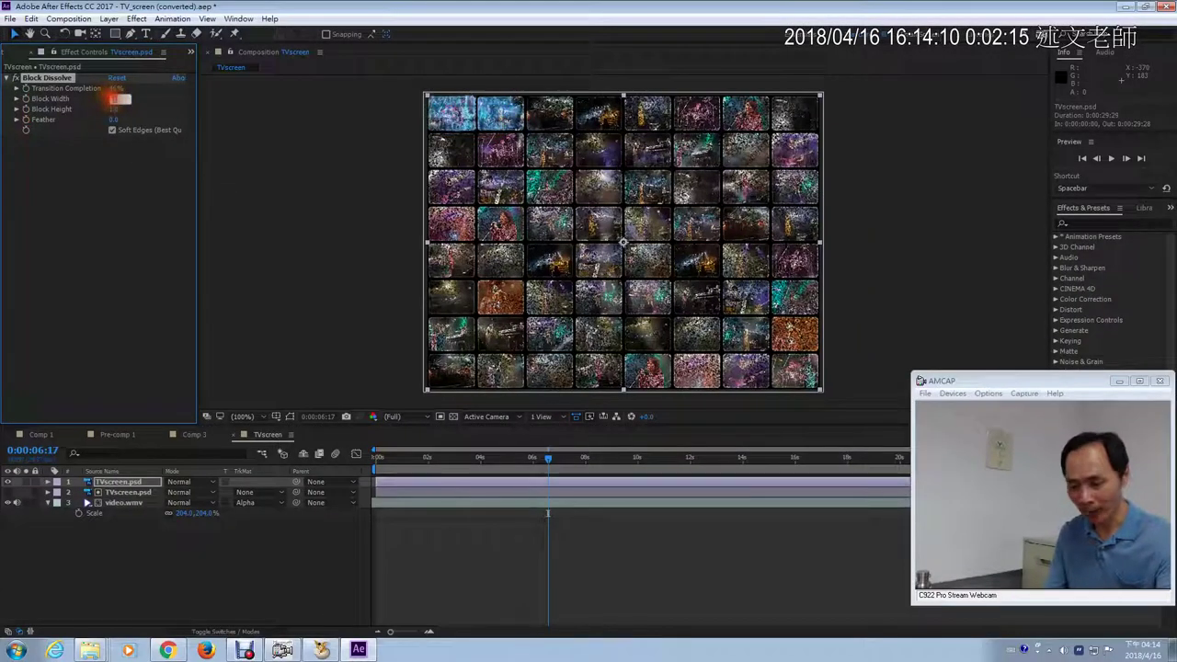
type("80")
key("Tab")
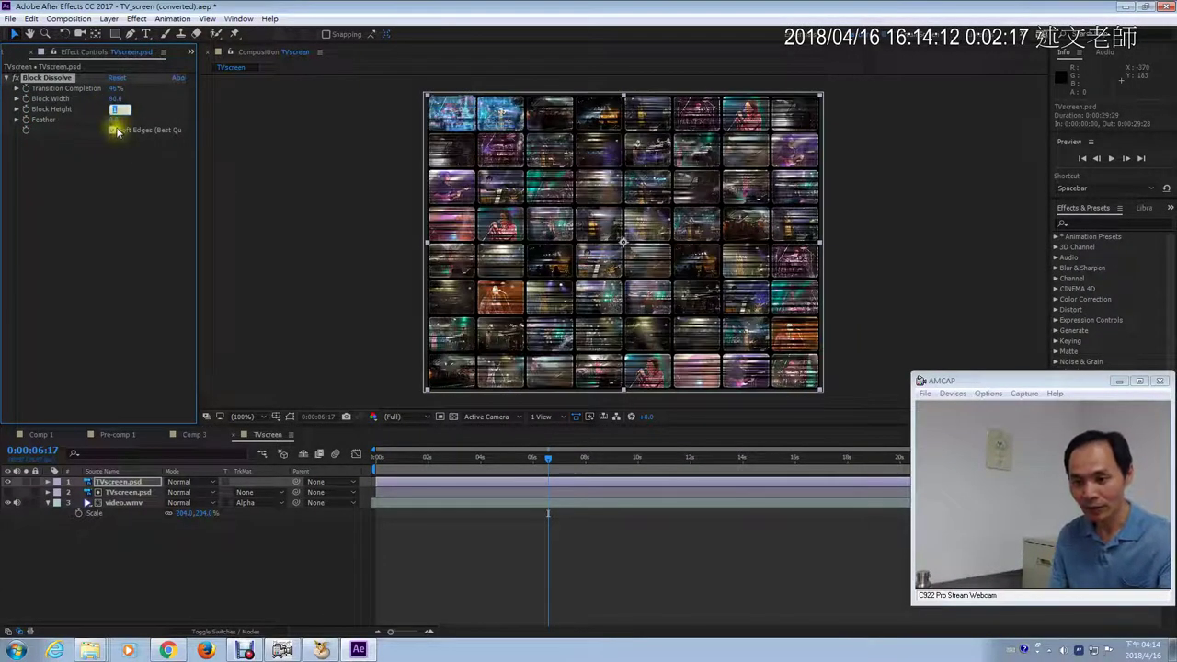
key("Return")
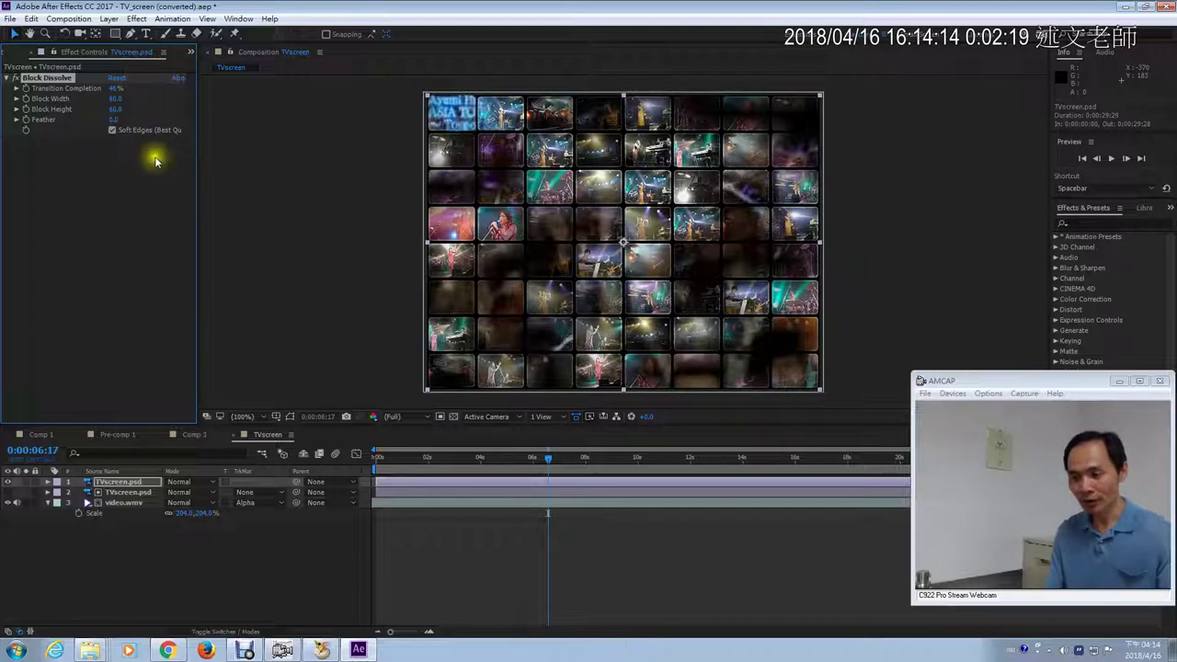
Step: Set Block Dissolve's Transition Completion to 68% and turn off Soft Edges
mouse_move(115, 90)
left_mouse_down()
mouse_move(140, 87)
mouse_move(119, 86)
mouse_move(130, 89)
left_mouse_up()
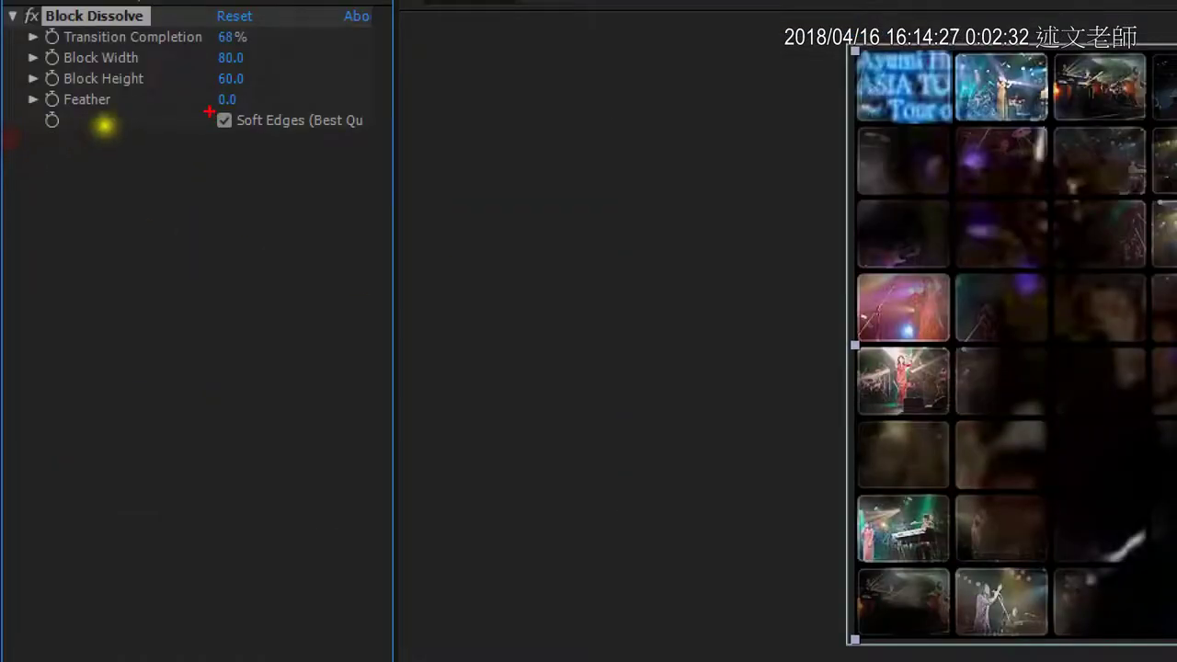
left_click(86, 138)
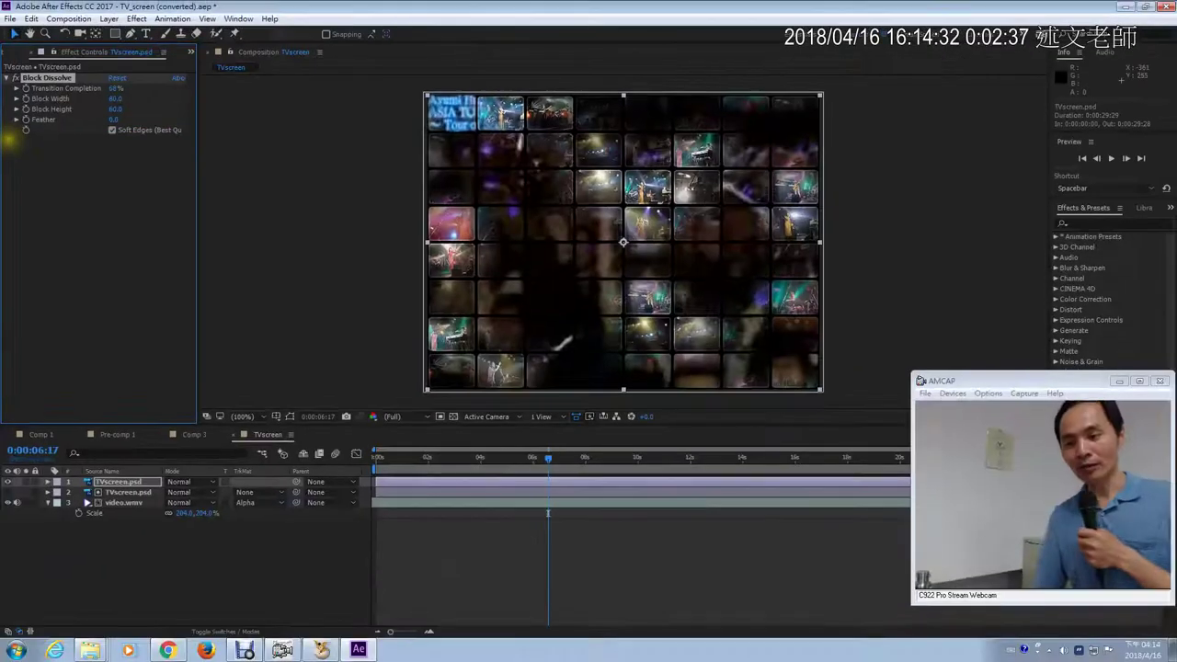
left_click(111, 130)
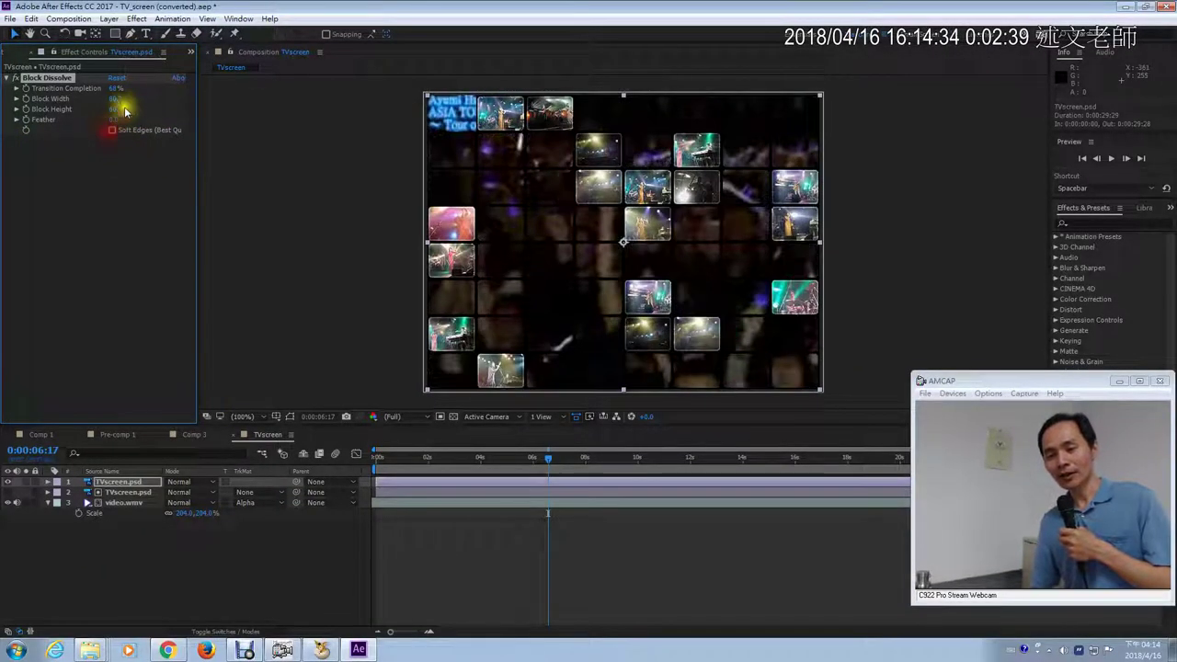
Step: Try Block Dissolve's Transition Completion at 73% and set it back to 0%
mouse_move(113, 89)
left_mouse_down()
mouse_move(100, 92)
mouse_move(133, 88)
left_mouse_up()
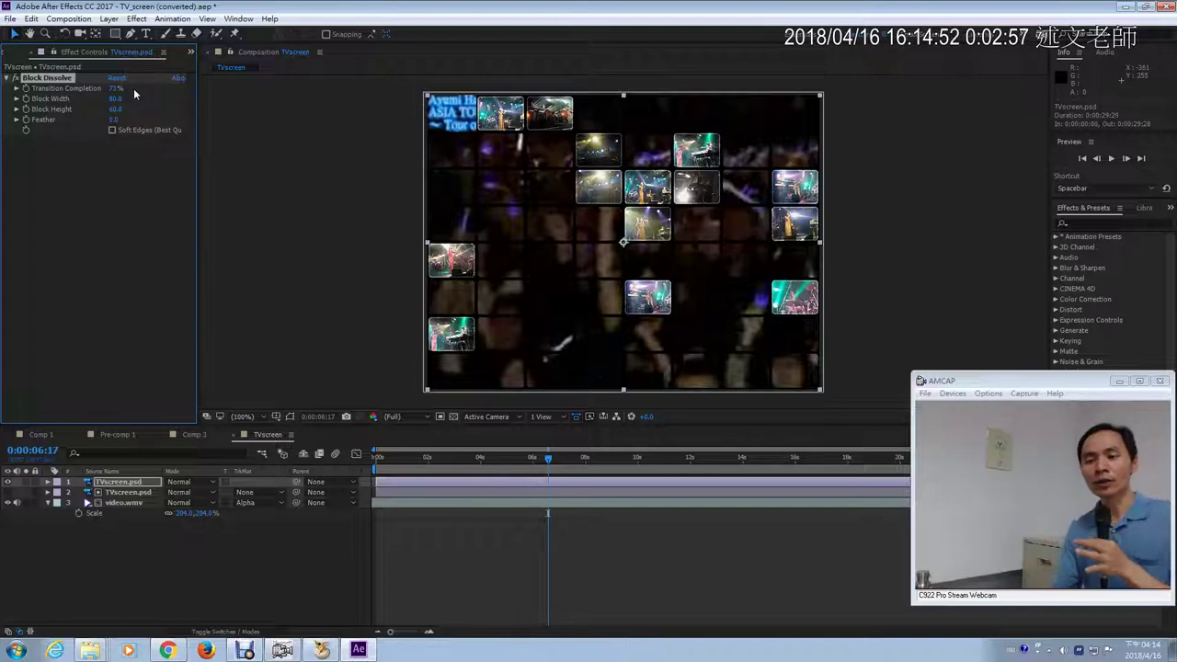
left_click(116, 88)
left_click_drag(112, 87, 58, 95)
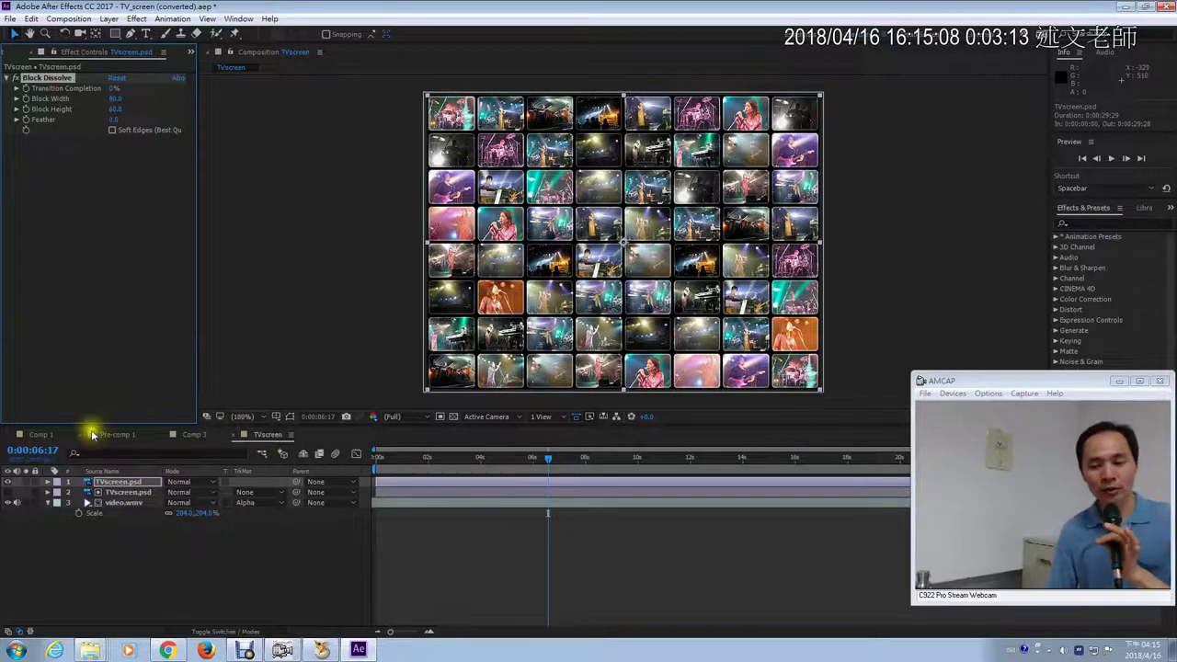
Step: Examine the start of Pre-comp 1 up to about one second, and view Comp 3 and Comp 1
left_click(129, 437)
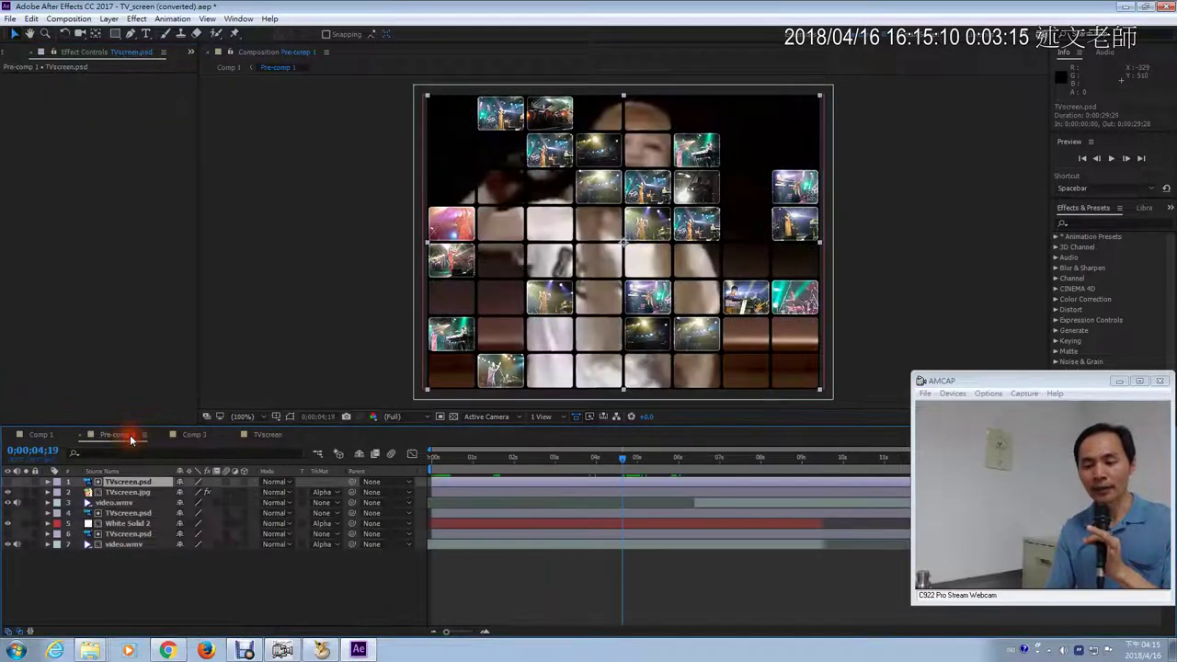
left_click(434, 456)
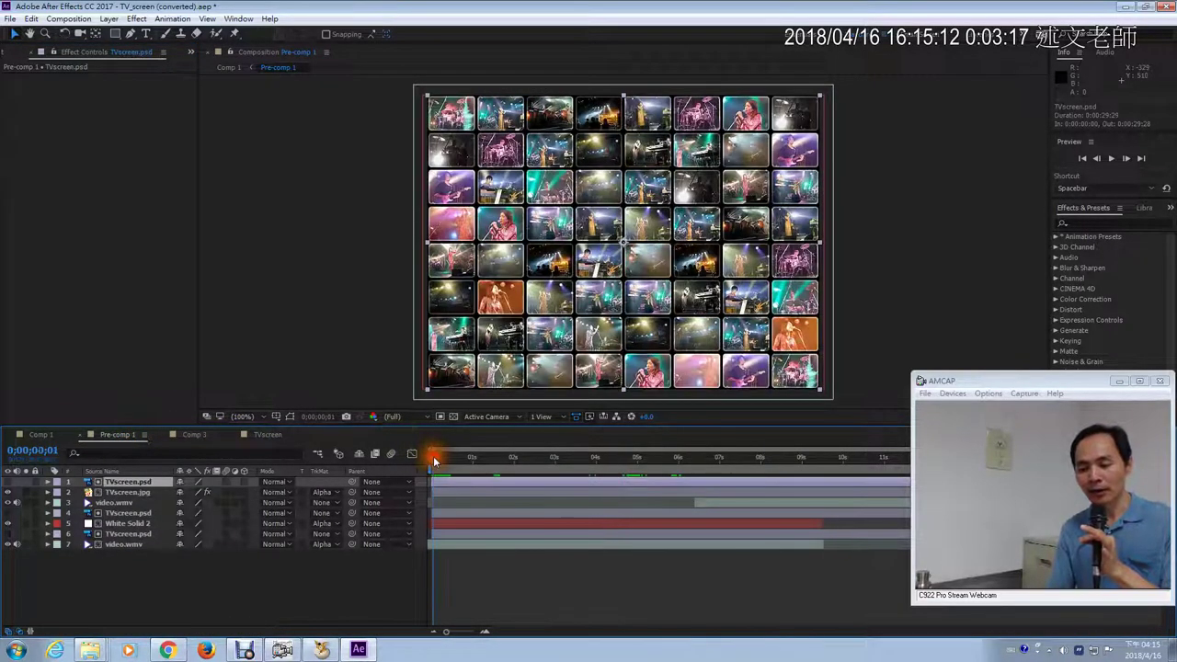
left_click_drag(433, 456, 472, 465)
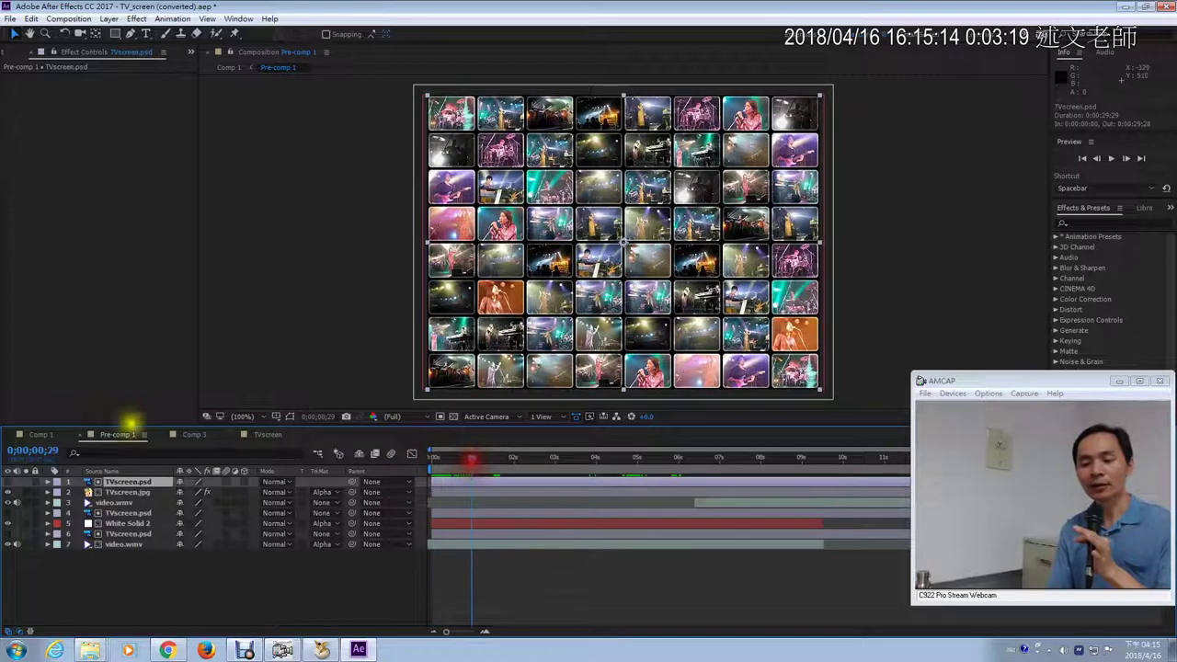
left_click(186, 433)
left_click(42, 435)
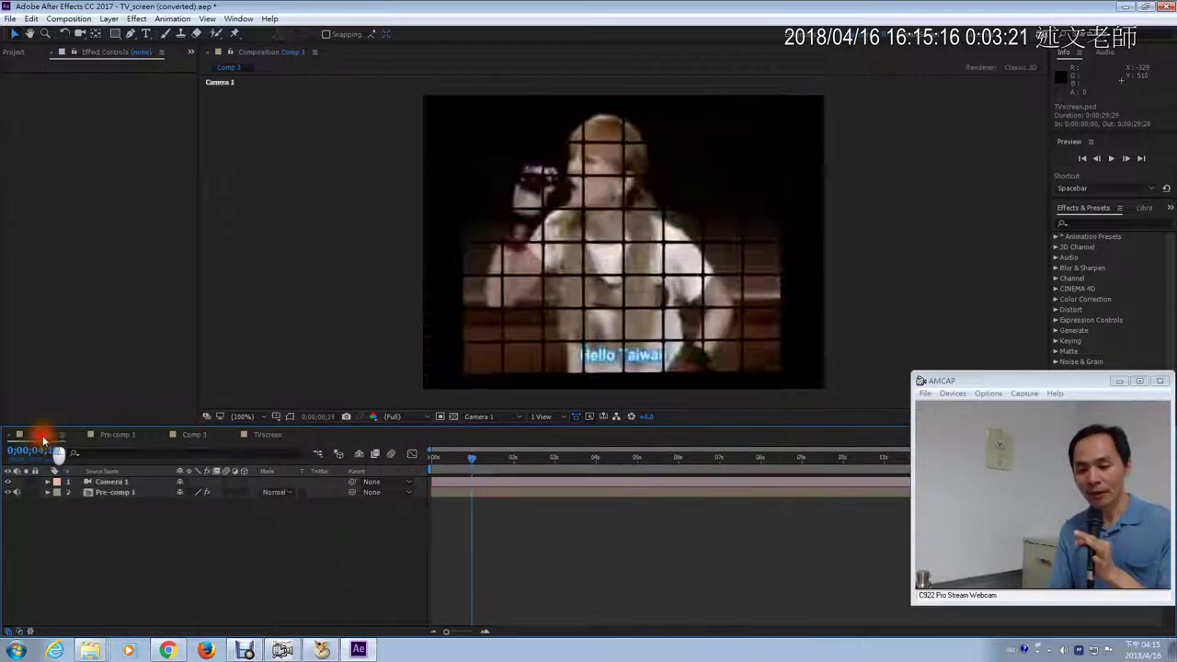
Step: Examine Comp 1's animation from its opening frames to about six seconds to judge the transition timing
left_click(444, 459)
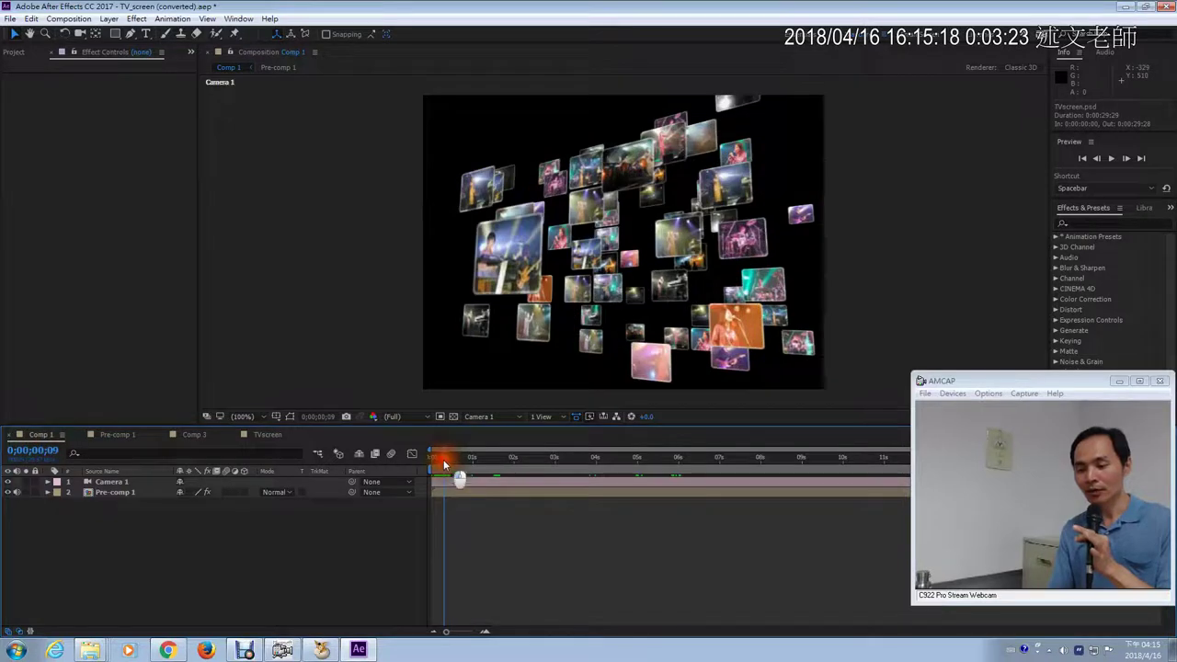
mouse_move(444, 462)
left_mouse_down()
mouse_move(426, 463)
mouse_move(465, 468)
left_mouse_up()
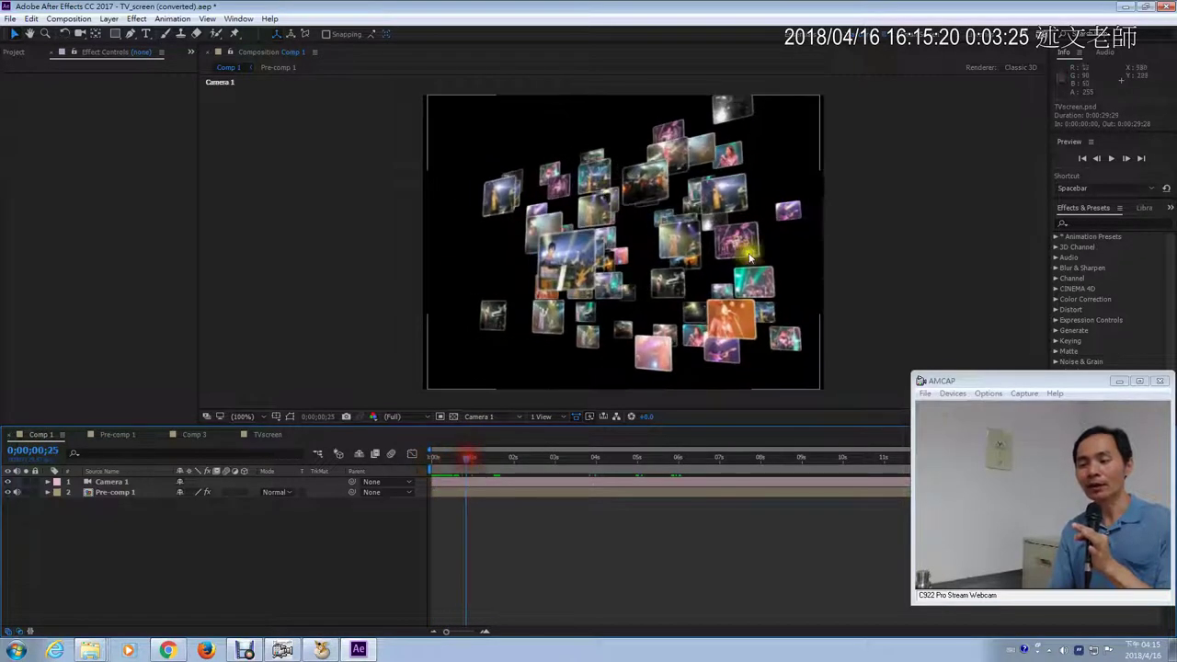
left_click(470, 458)
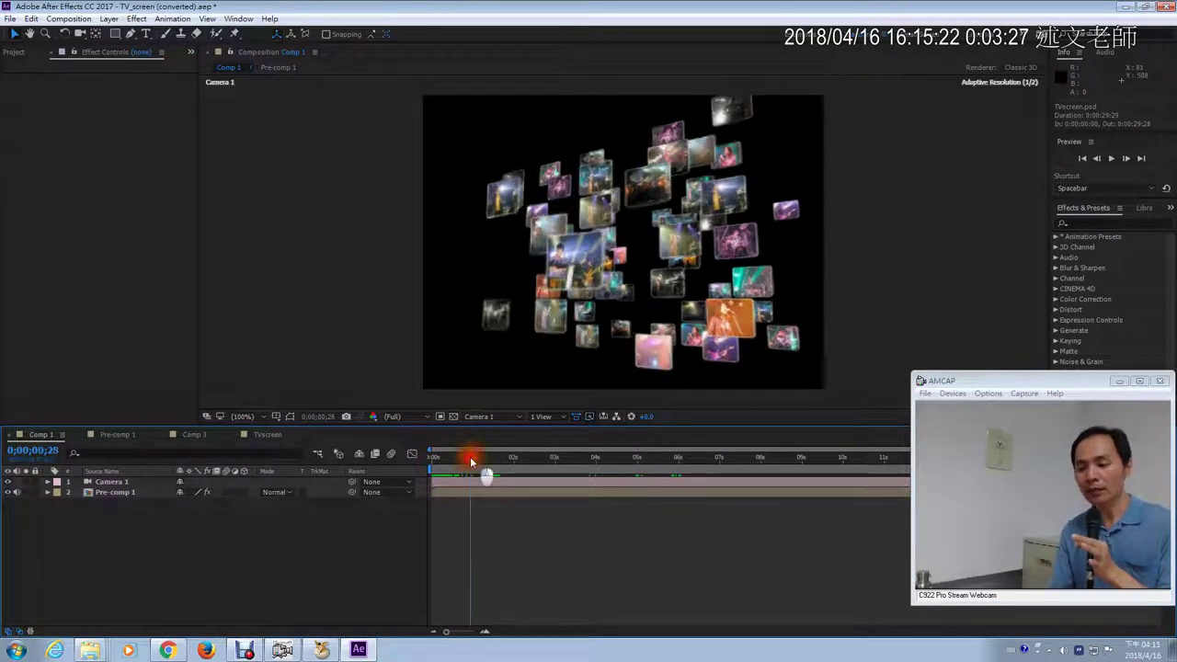
left_click_drag(470, 456, 528, 462)
left_click_drag(533, 462, 688, 470)
Step: In the TVscreen composition, start animating Block Dissolve's Transition Completion with a 0% keyframe at 0:00:02:27
left_click(264, 436)
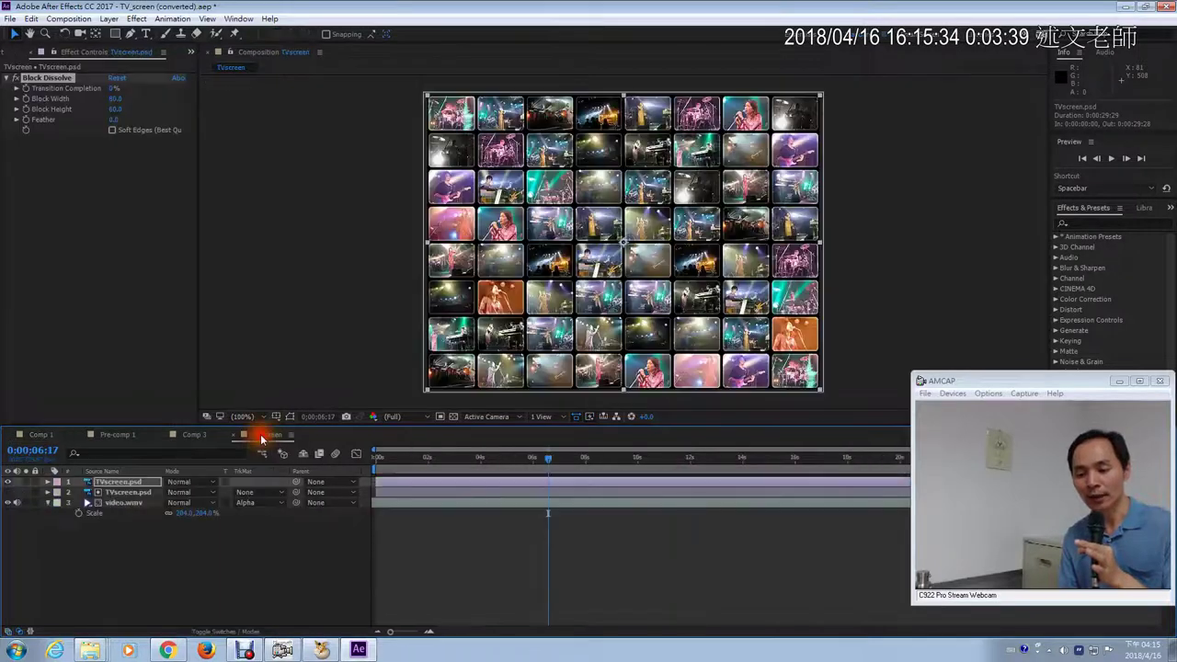
left_click_drag(549, 464, 451, 467)
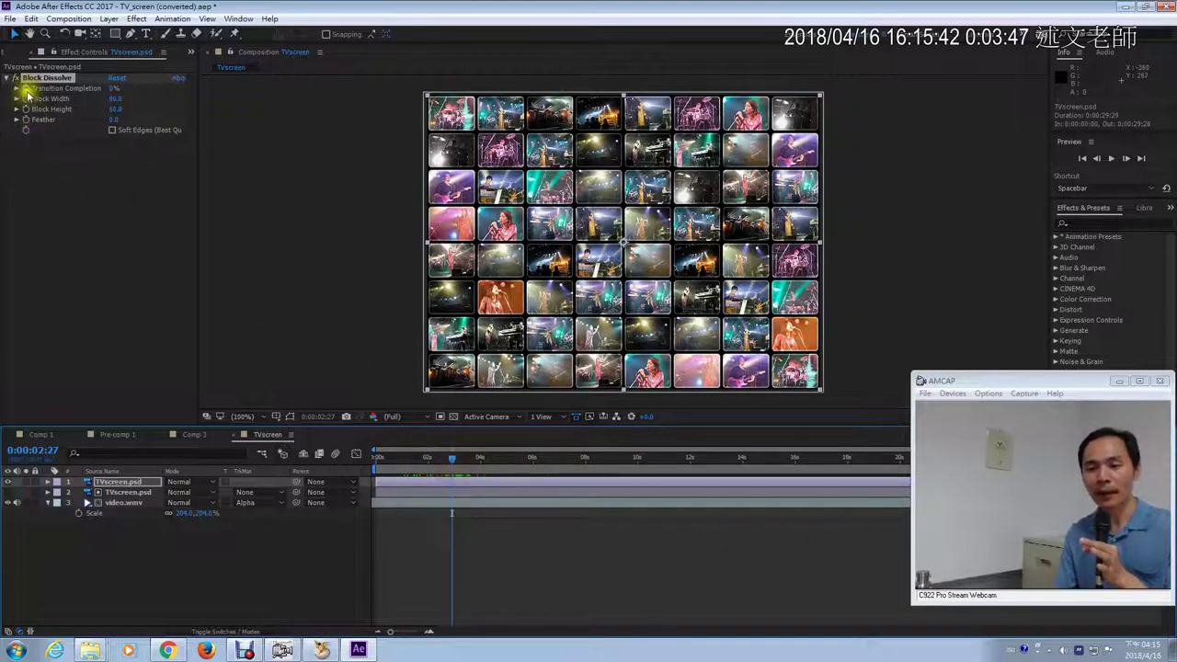
left_click(41, 187)
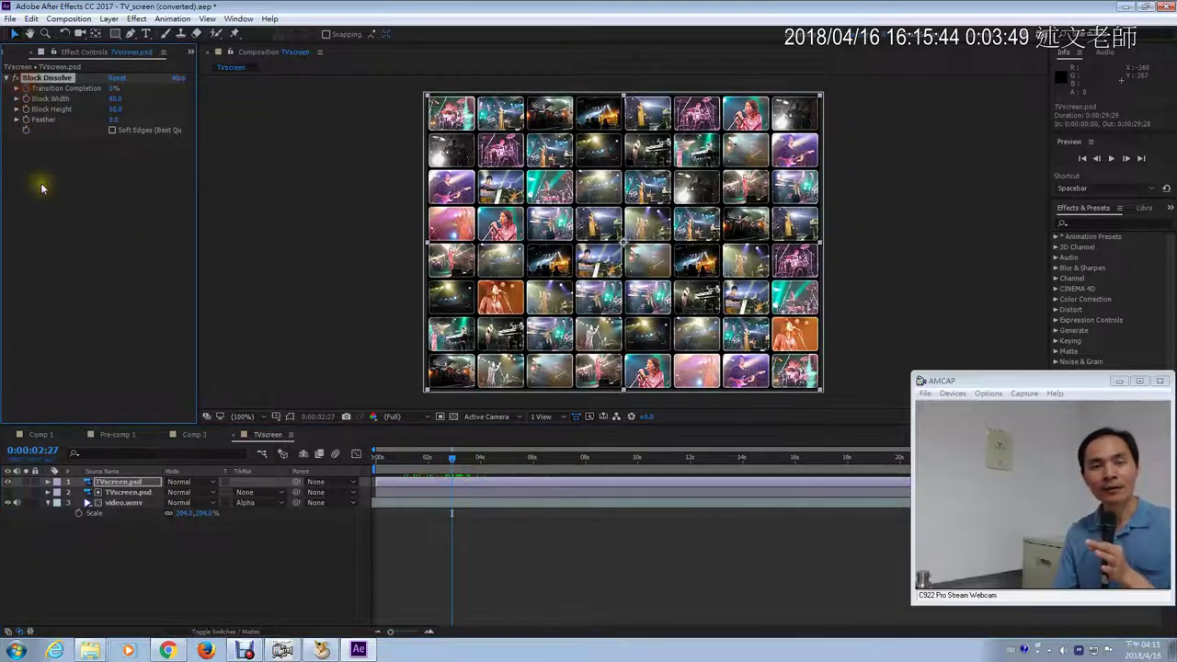
left_click_drag(441, 483, 387, 558)
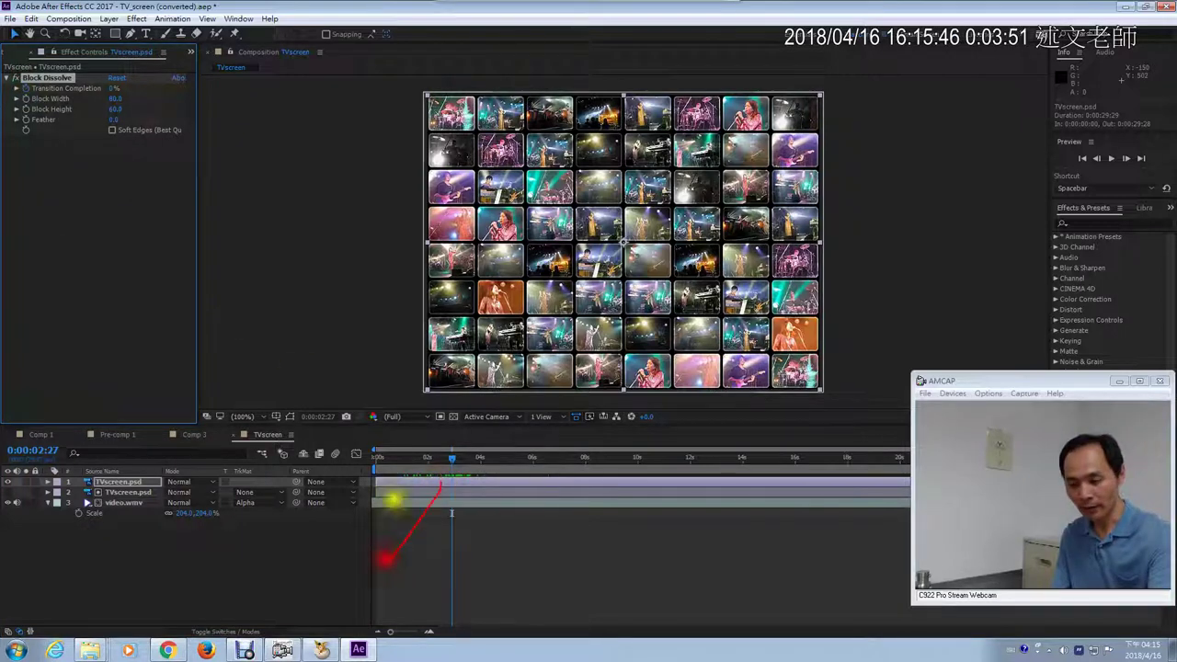
mouse_move(453, 457)
left_mouse_down()
mouse_move(487, 488)
mouse_move(733, 538)
left_mouse_up()
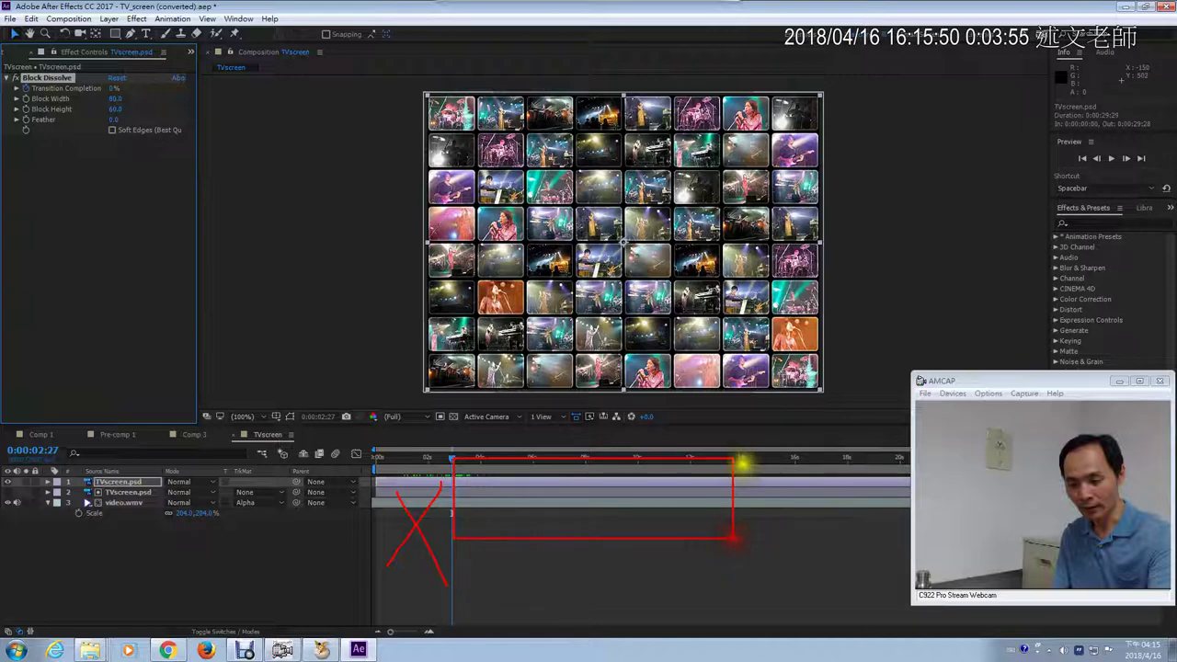
mouse_move(741, 465)
left_mouse_down()
mouse_move(869, 465)
mouse_move(821, 513)
left_mouse_up()
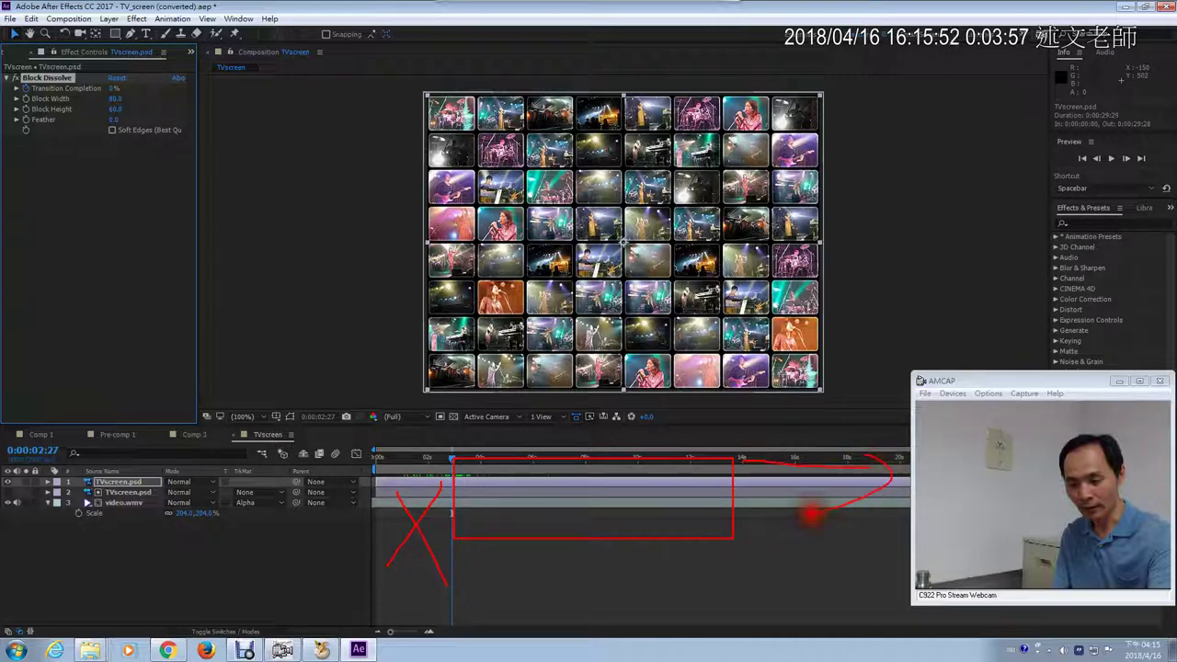
key("Escape")
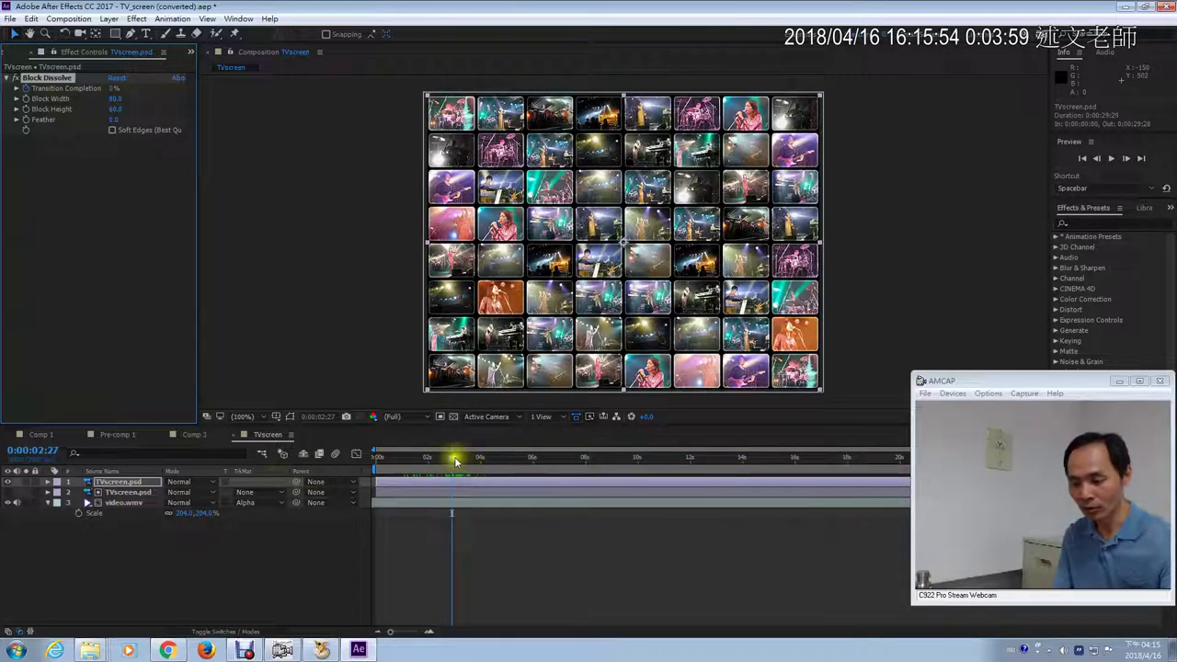
Step: Using the video beneath to find the end frame, keyframe Transition Completion at 100% at 0:00:13:22 and review the dissolve
left_click_drag(451, 457, 704, 465)
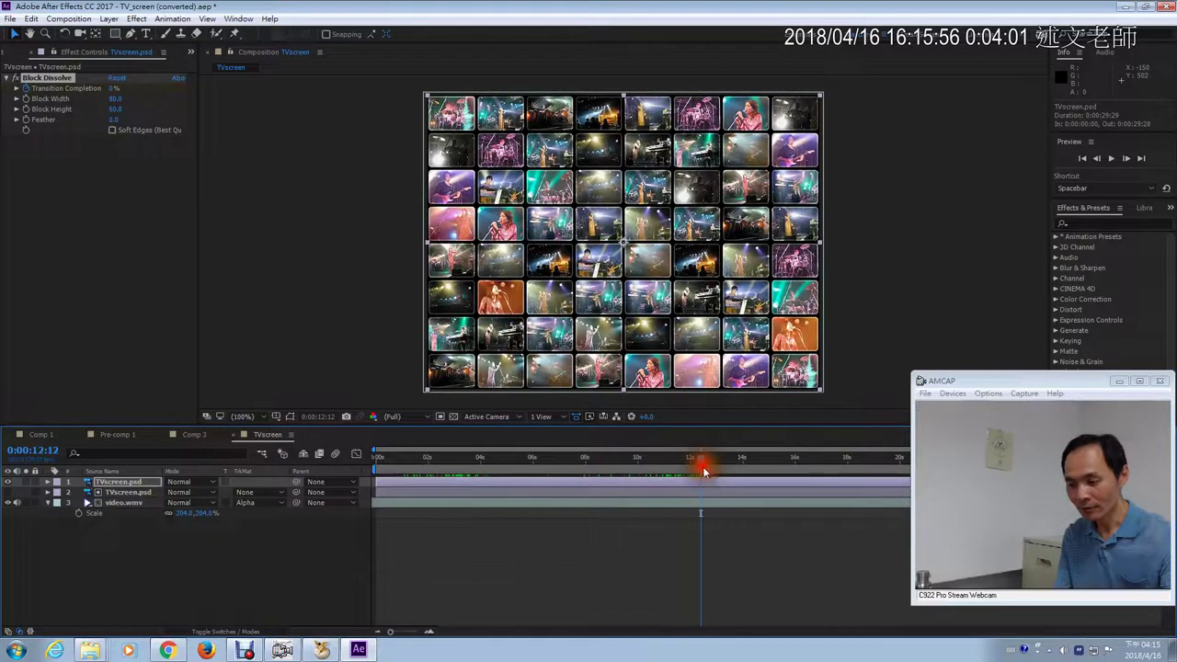
left_click(8, 482)
left_click(1120, 379)
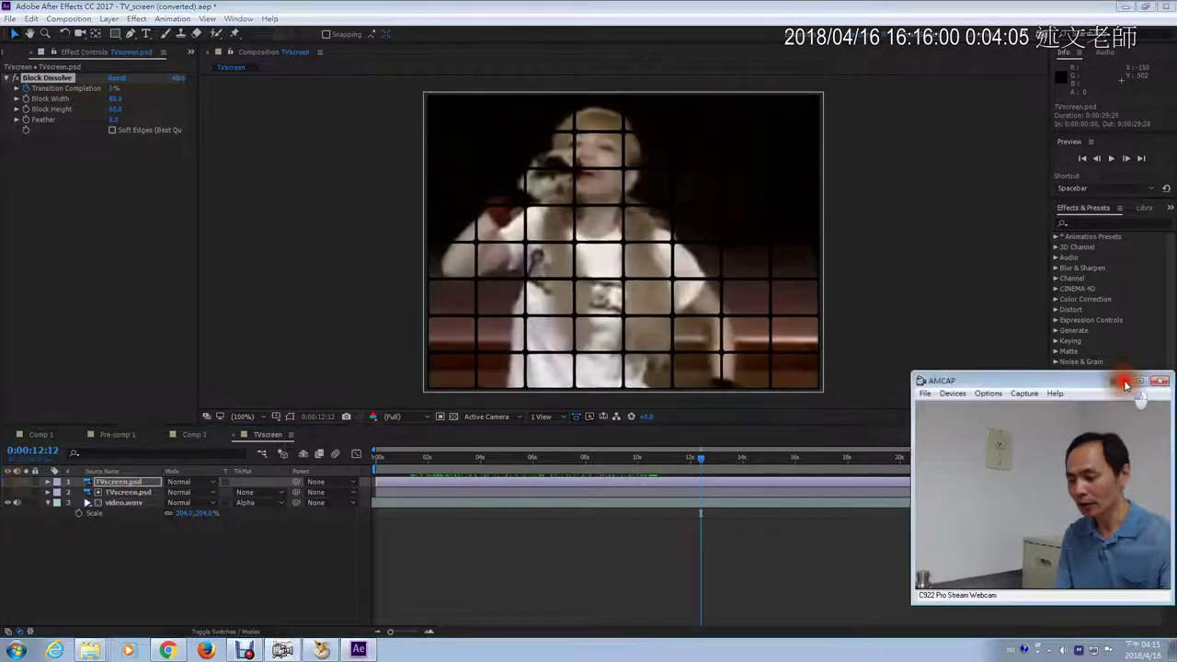
left_click_drag(701, 463, 737, 501)
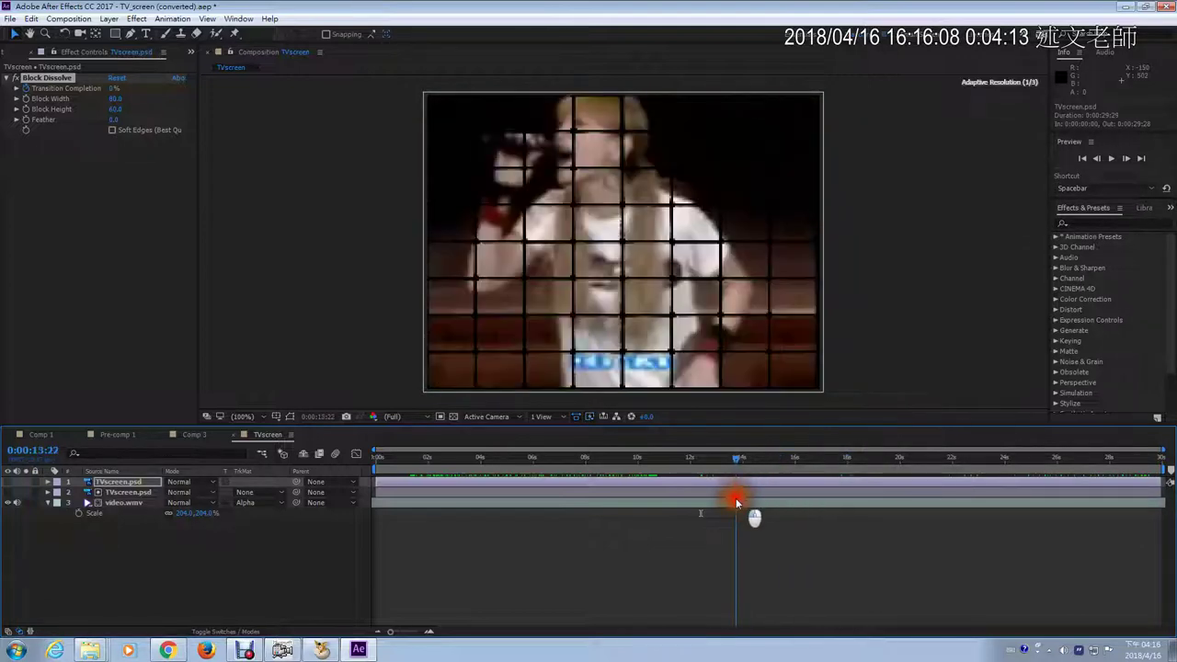
left_click(9, 482)
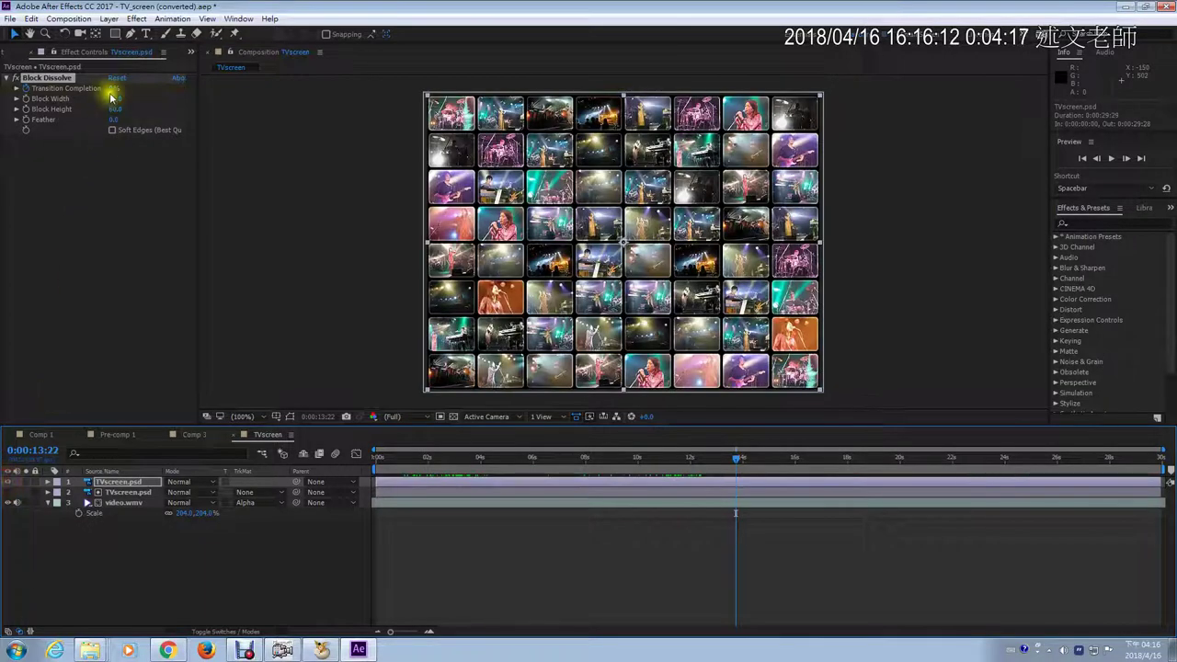
left_click_drag(110, 89, 197, 99)
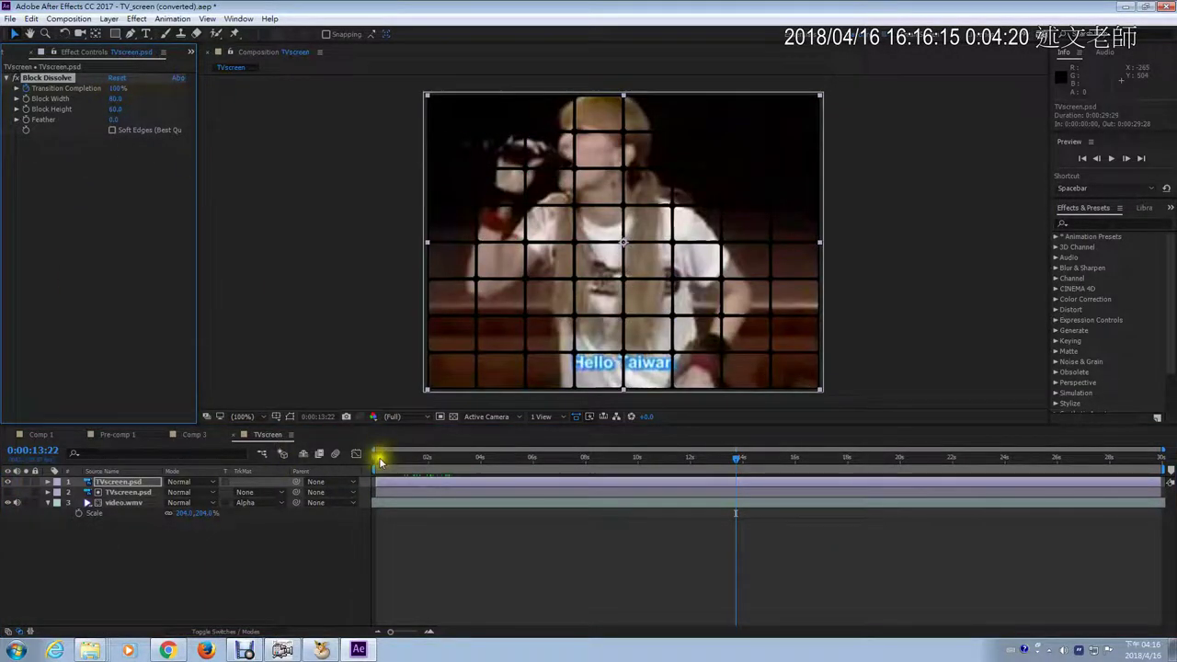
left_click_drag(381, 461, 407, 467)
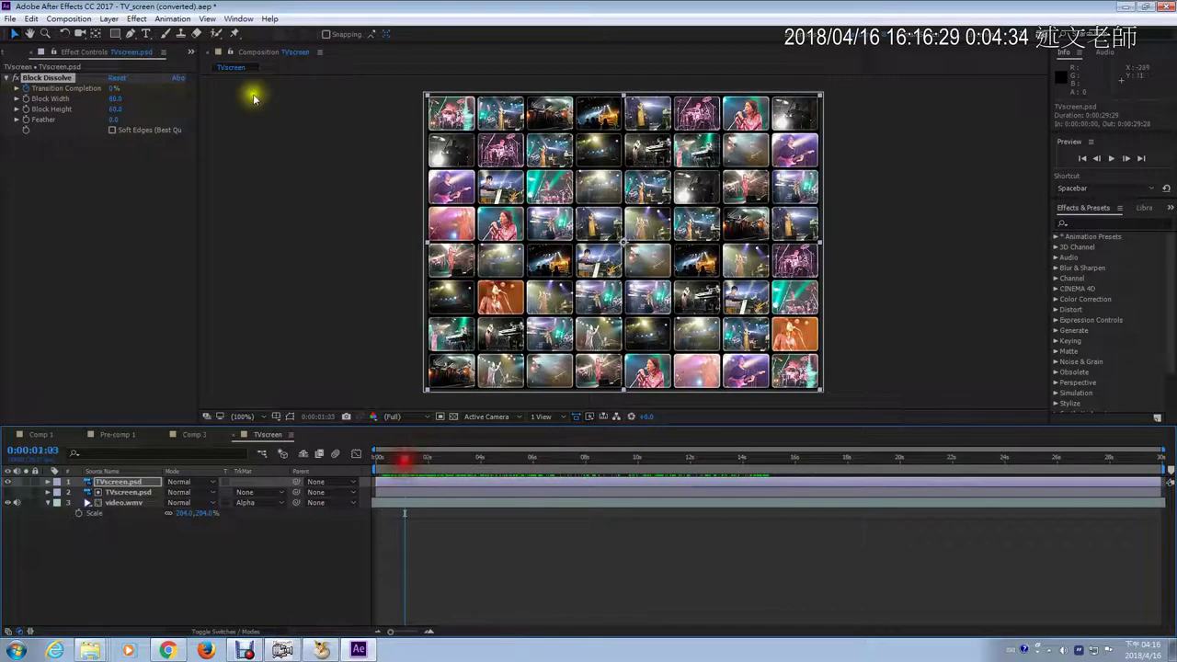
left_click(138, 19)
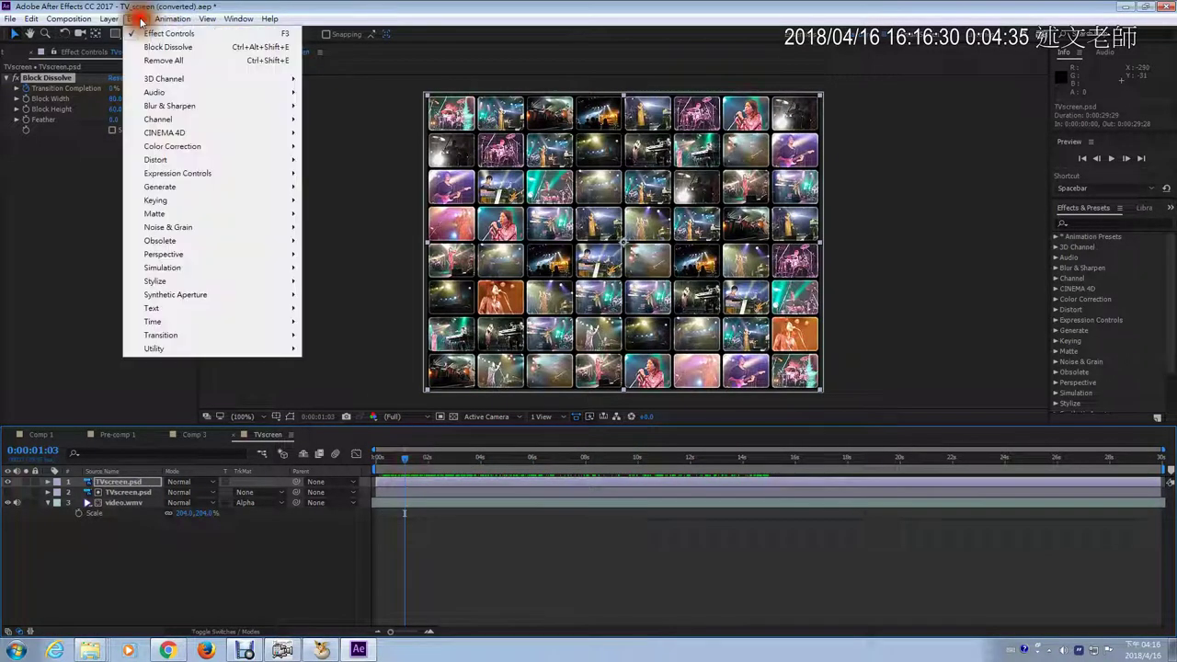
mouse_move(164, 334)
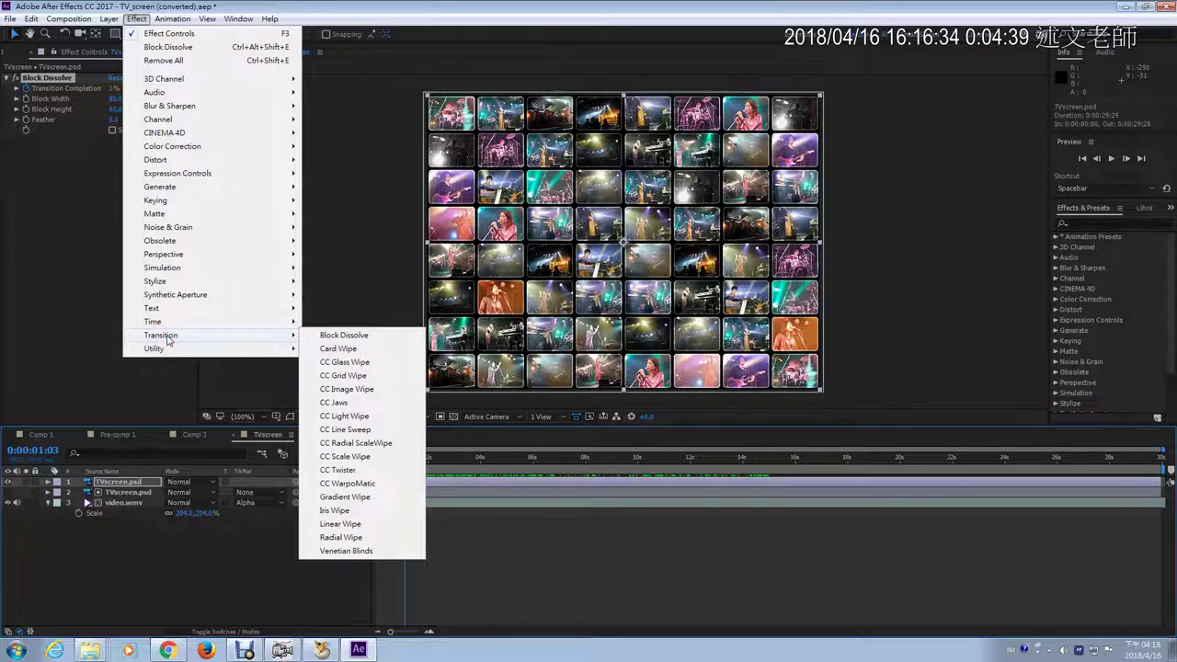
left_click(30, 200)
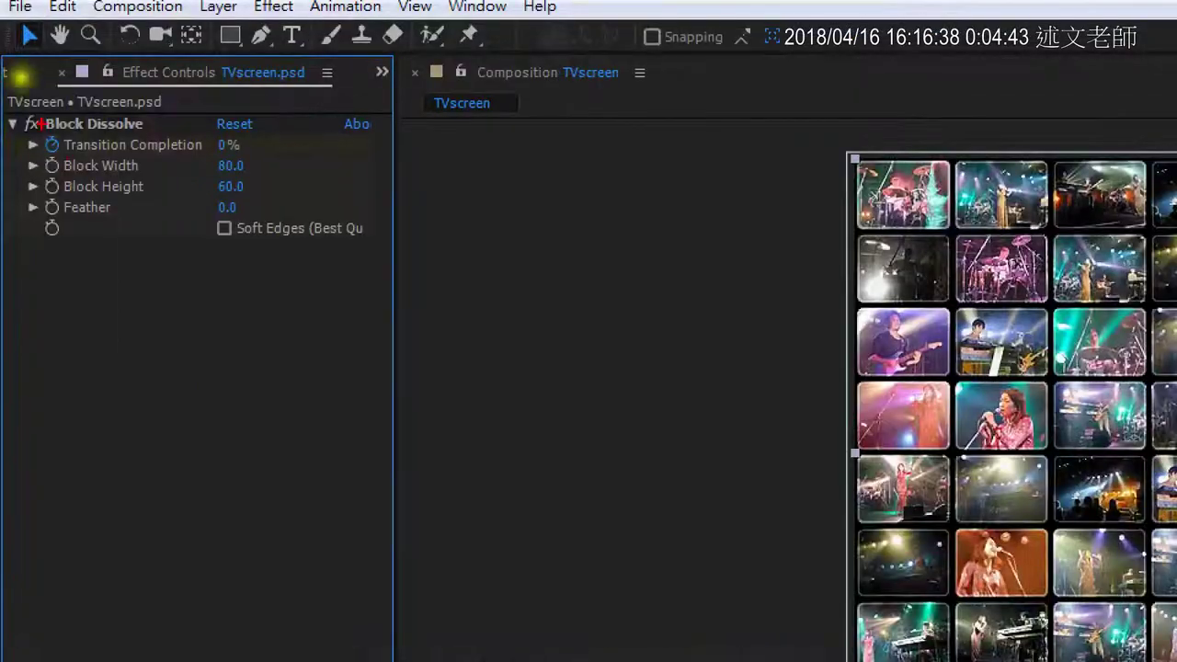